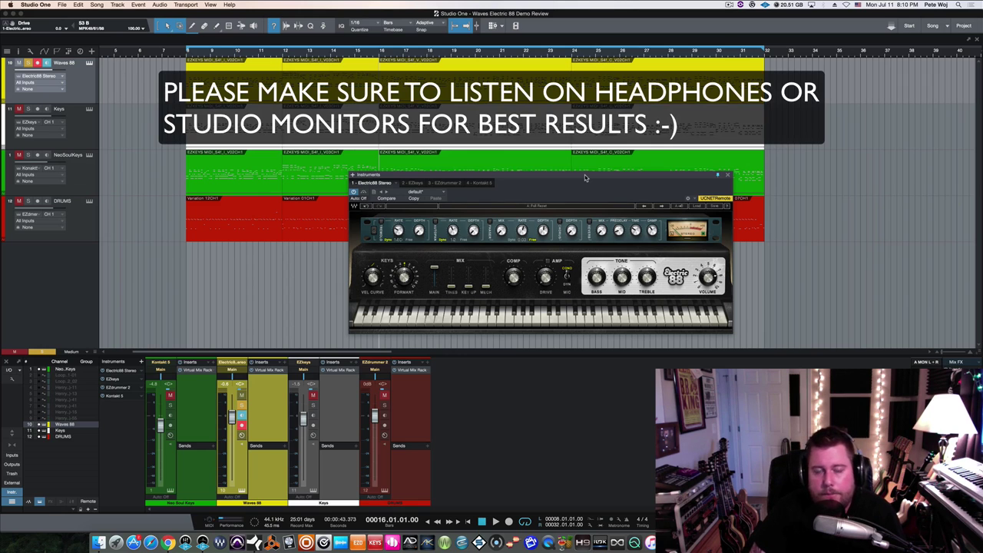
# Play the song, then stop it so the playhead returns to bar 16.
pyautogui.press('space')
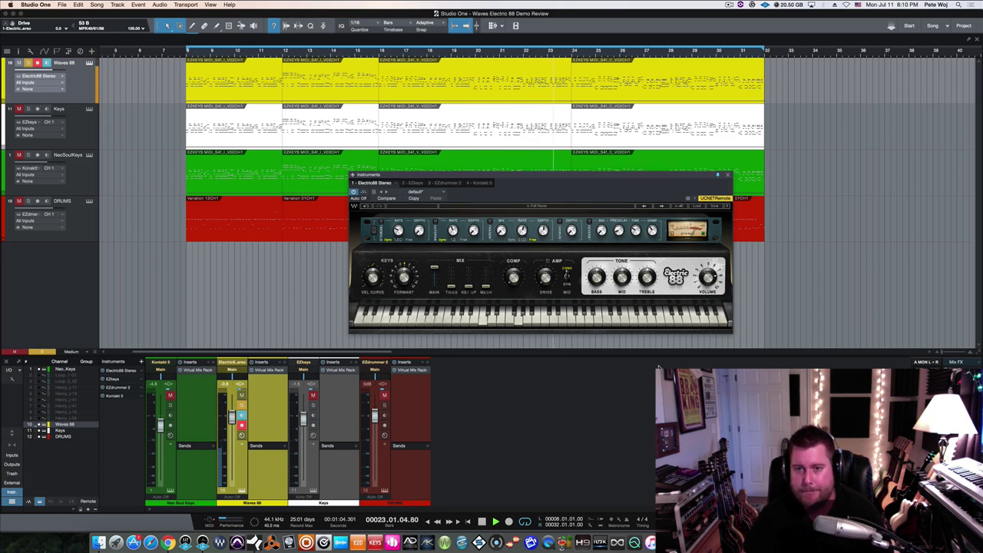
pyautogui.press('space')
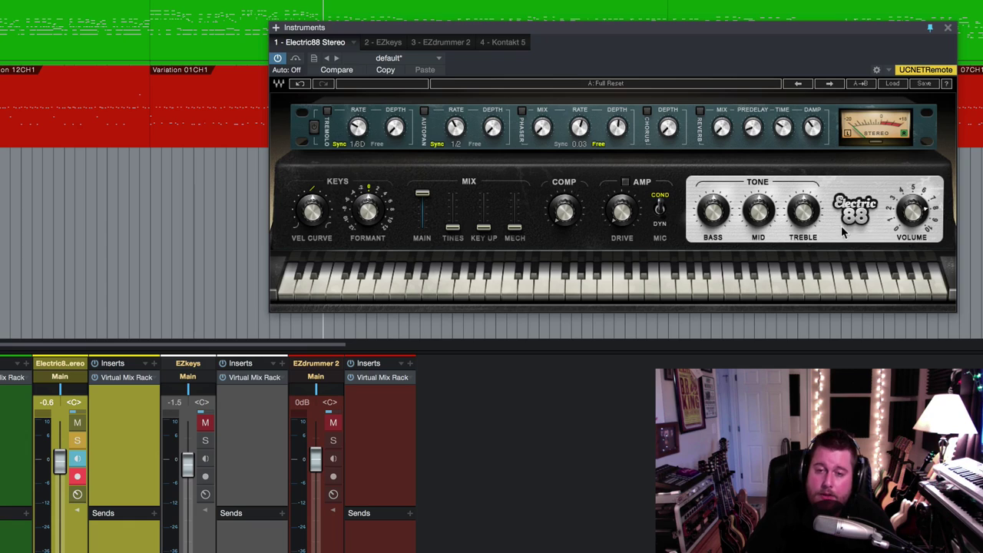
# During playback, check that the Electric 88 Treble knob is still at its default 0.0.
pyautogui.moveTo(802, 218)
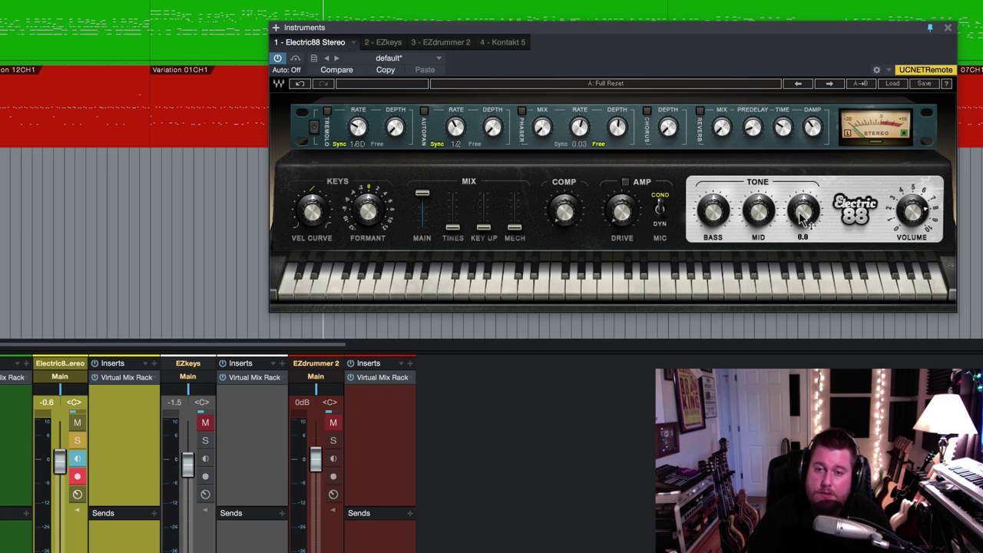
# Raise the Electric 88 Treble to 15.9 and adjust the Mid and Bass tone knobs.
pyautogui.moveTo(802, 217); pyautogui.dragTo(807, 242)
pyautogui.moveTo(758, 212); pyautogui.dragTo(758, 232)
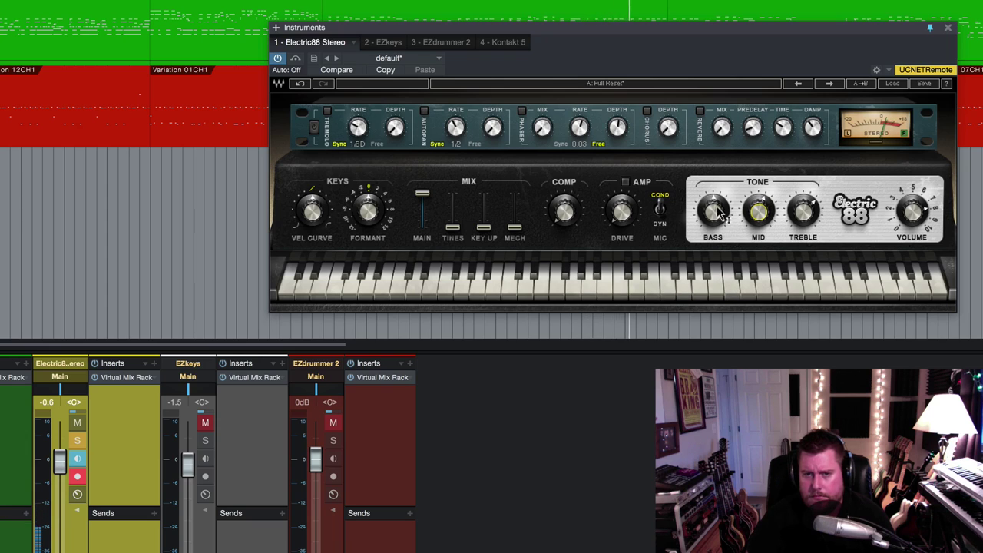
pyautogui.moveTo(713, 211); pyautogui.dragTo(713, 212)
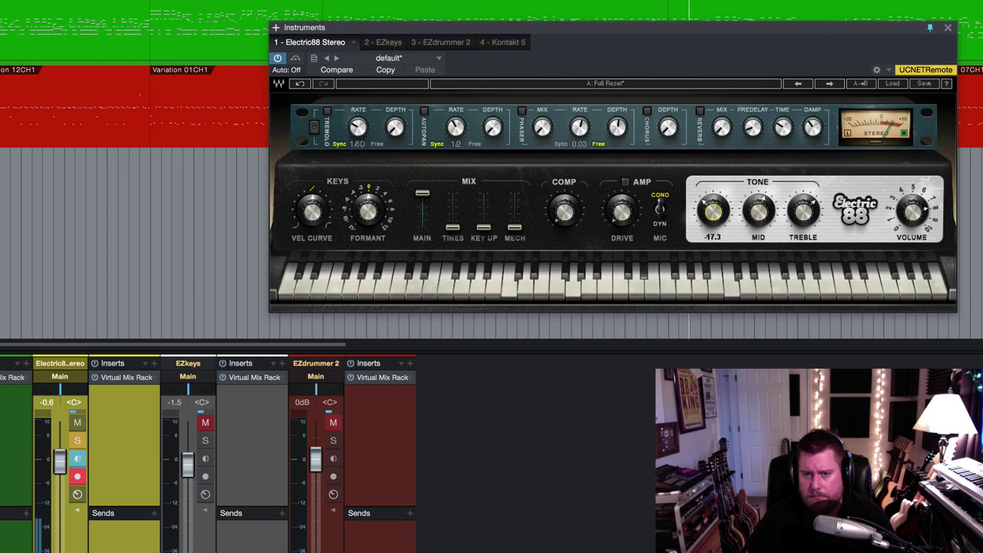
pyautogui.moveTo(713, 212); pyautogui.dragTo(800, 213)
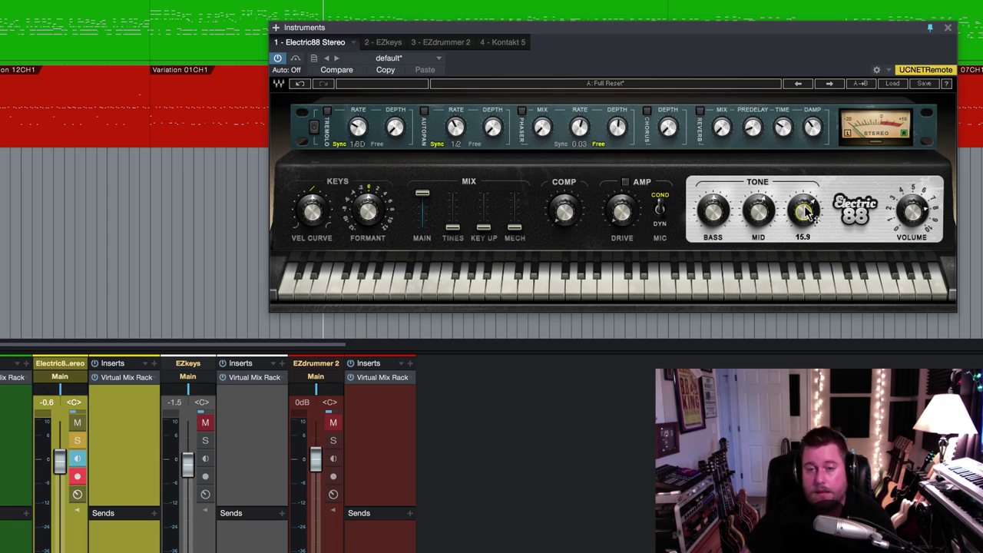
# Switch on the Electric 88 amp and push its Drive up toward 100, then back it off slightly.
pyautogui.click(625, 183)
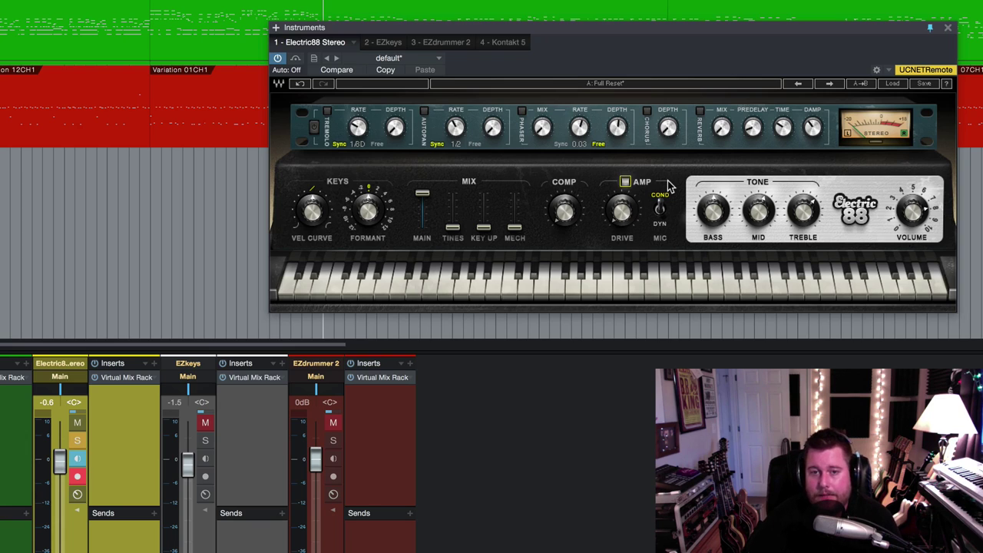
pyautogui.moveTo(622, 212)
pyautogui.mouseDown()
pyautogui.moveTo(622, 185)
pyautogui.moveTo(622, 218)
pyautogui.mouseUp()
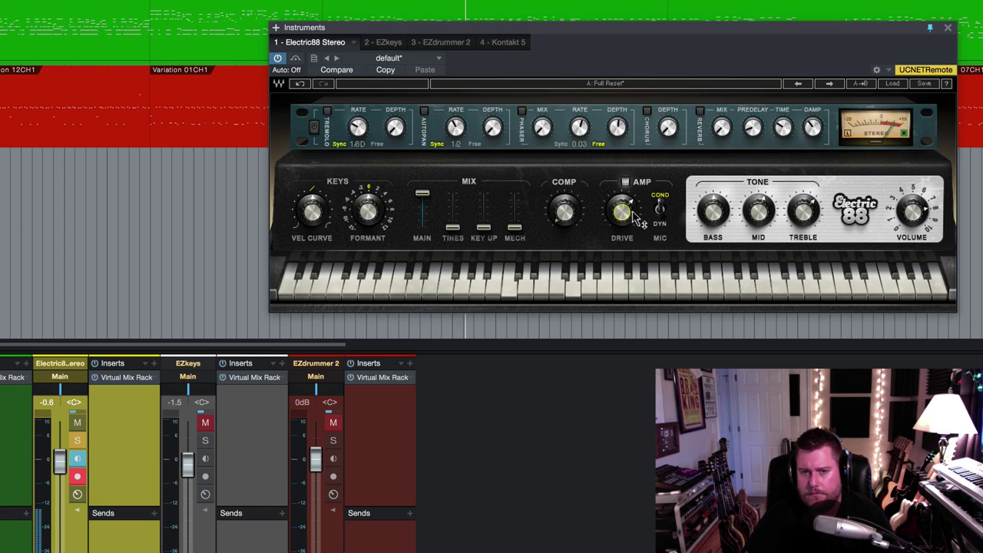
pyautogui.moveTo(635, 219)
pyautogui.mouseDown()
pyautogui.moveTo(629, 207)
pyautogui.moveTo(627, 215)
pyautogui.mouseUp()
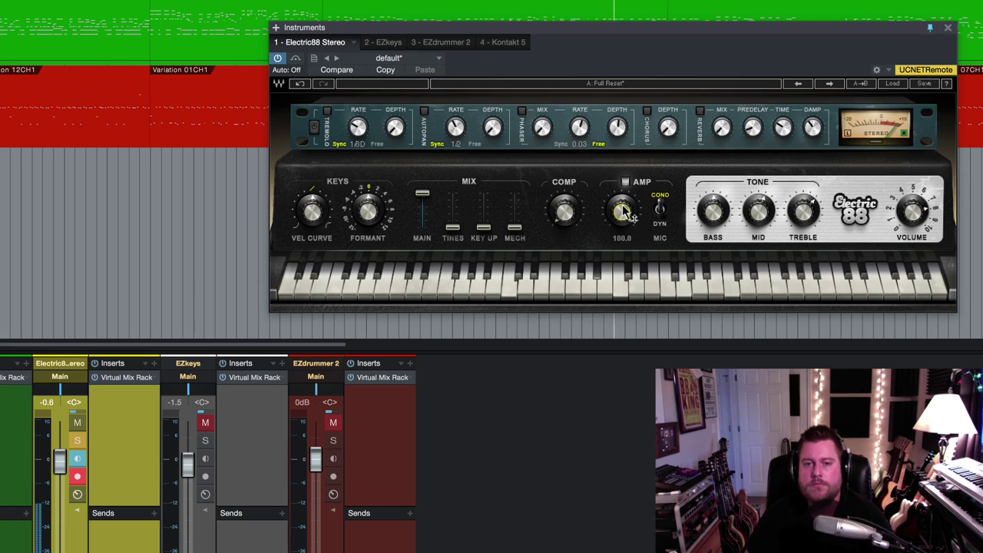
pyautogui.moveTo(626, 215); pyautogui.dragTo(626, 232)
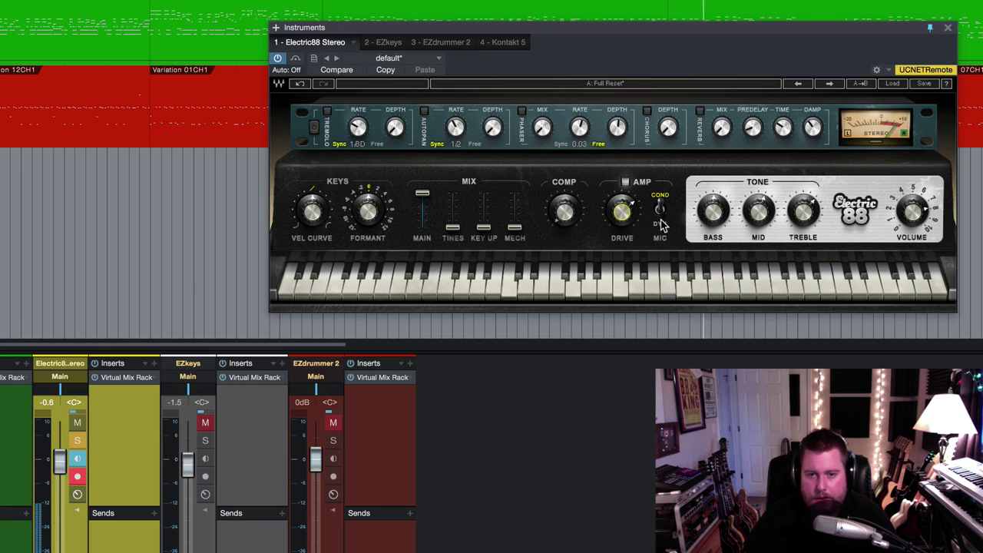
# Compare the DYN and COND mic models, settling Drive at about 52 with COND selected.
pyautogui.click(660, 209)
pyautogui.moveTo(622, 213); pyautogui.dragTo(637, 215)
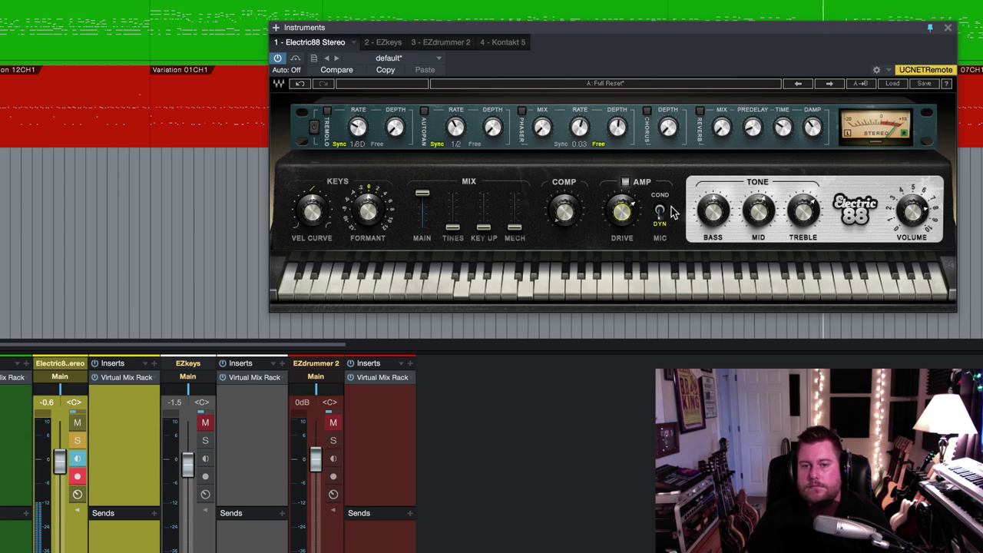
pyautogui.click(661, 210)
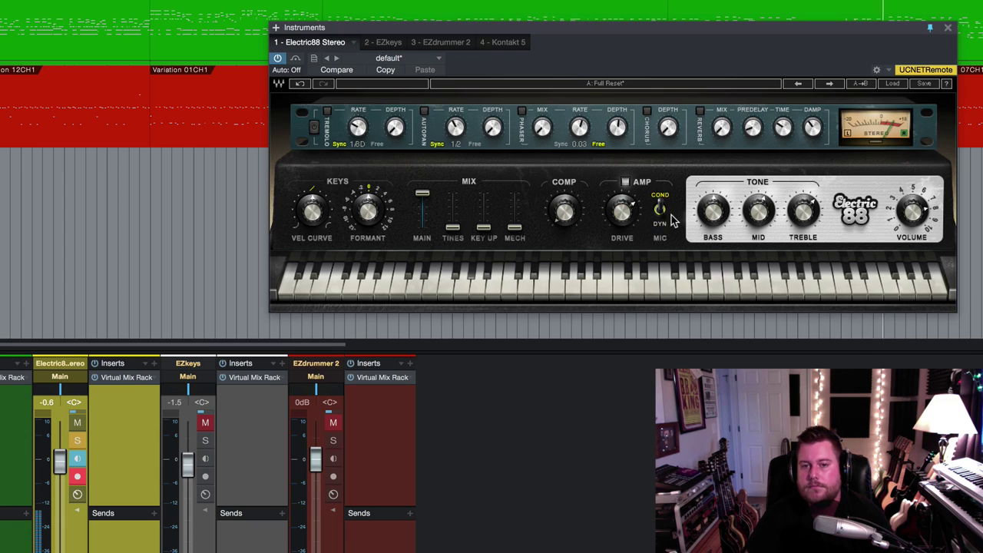
pyautogui.moveTo(623, 211); pyautogui.dragTo(622, 226)
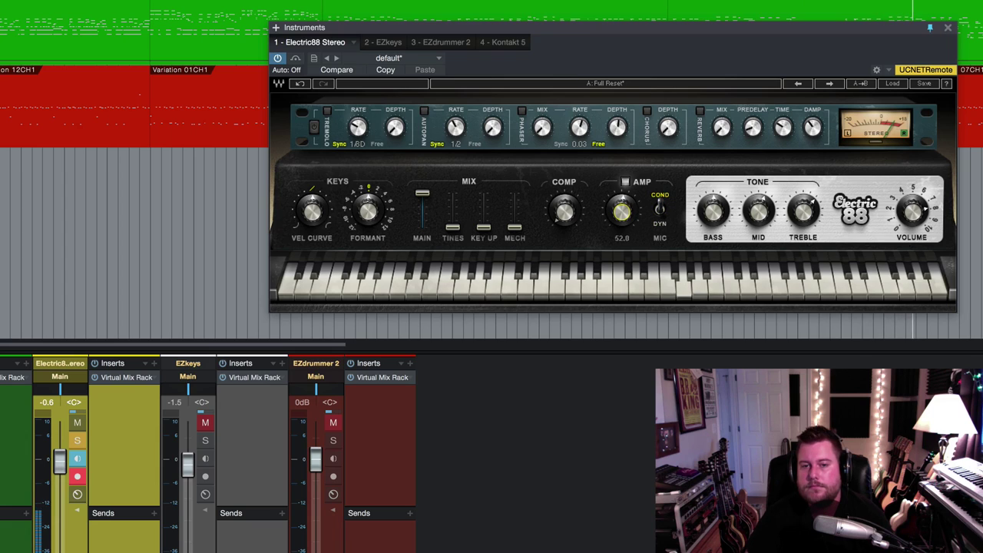
pyautogui.click(661, 210)
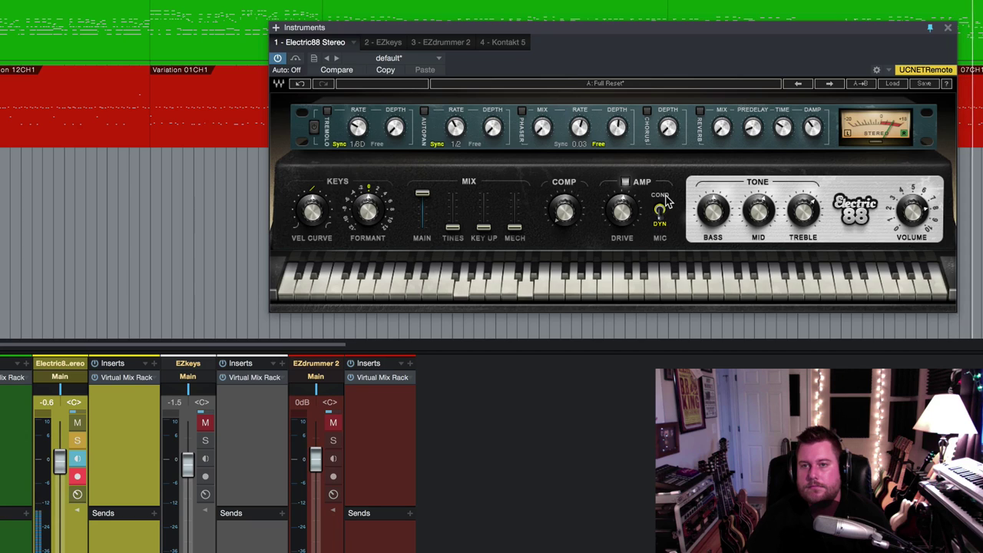
pyautogui.click(665, 198)
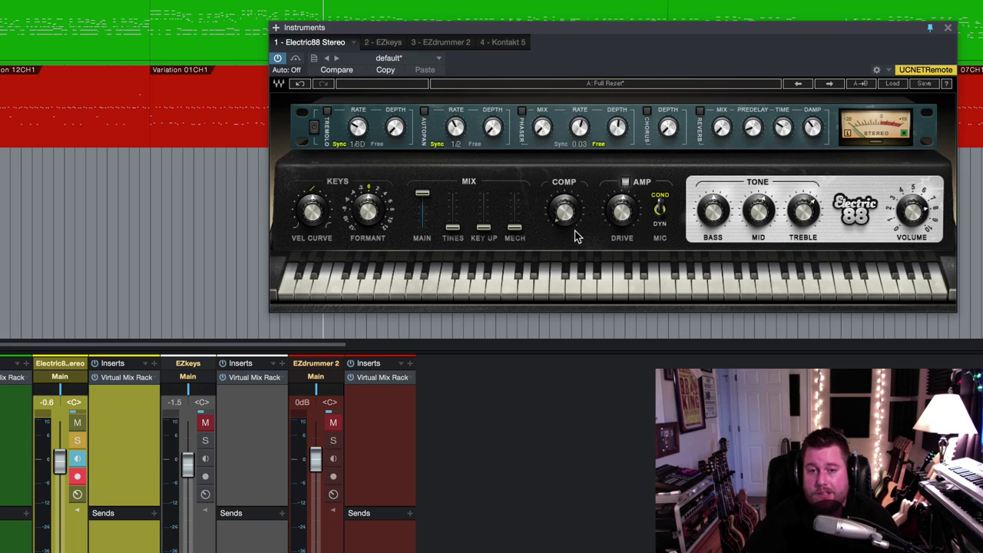
# Turn the COMP knob up to about 85%, then ease it back to around 83%.
pyautogui.moveTo(565, 209); pyautogui.dragTo(565, 151)
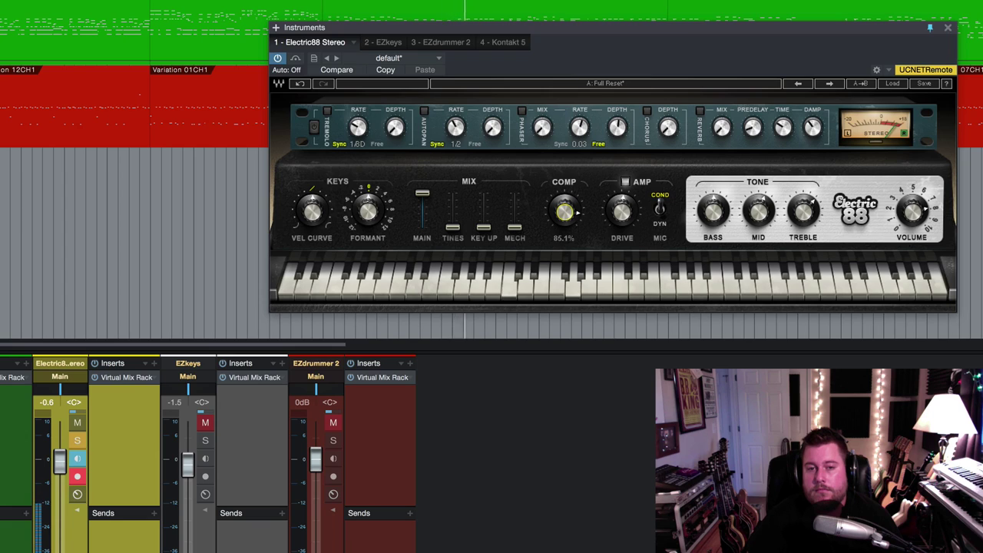
pyautogui.moveTo(566, 212); pyautogui.dragTo(566, 243)
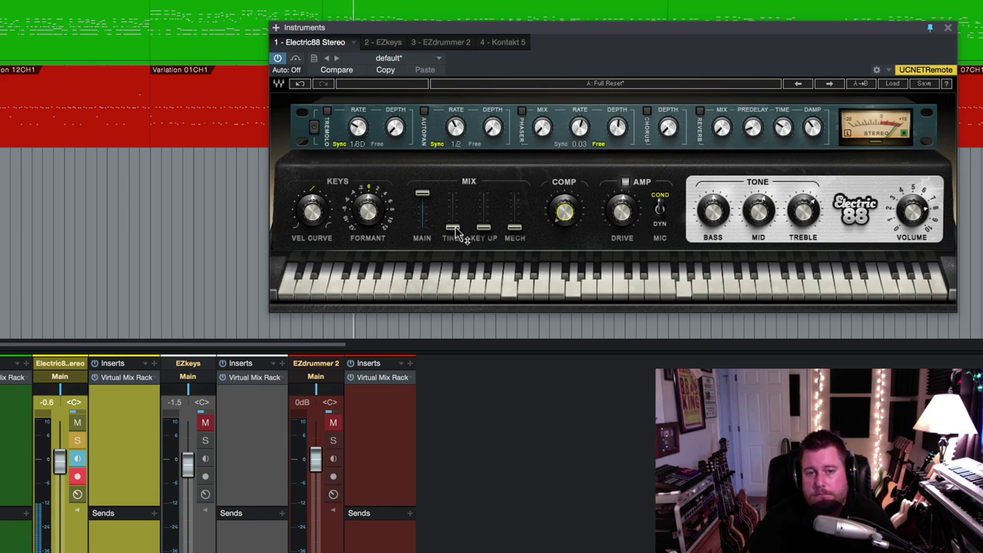
# Set Tines to about 26 and Key Up to 13.1, and lower Mech noise from 92.1.
pyautogui.moveTo(460, 233); pyautogui.dragTo(516, 196)
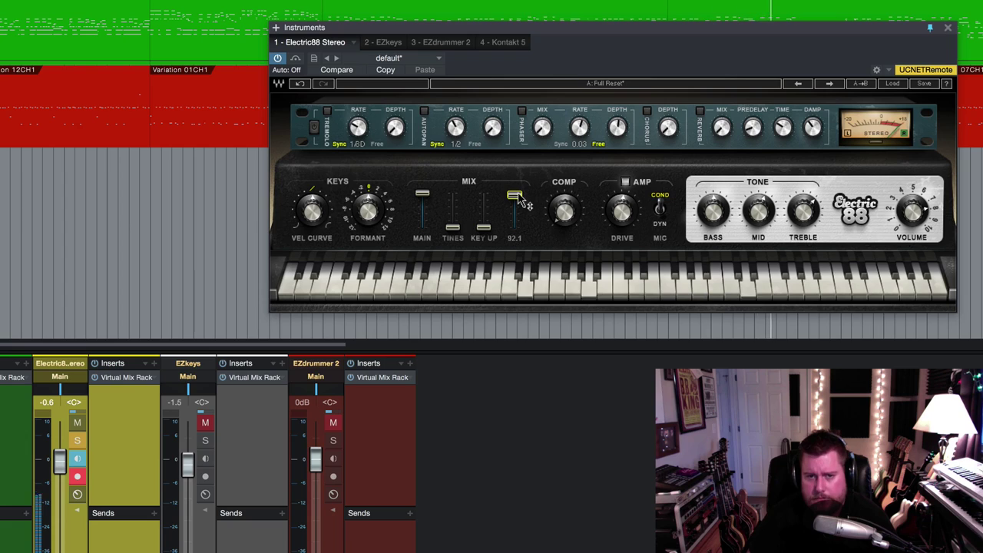
pyautogui.moveTo(519, 197); pyautogui.dragTo(519, 222)
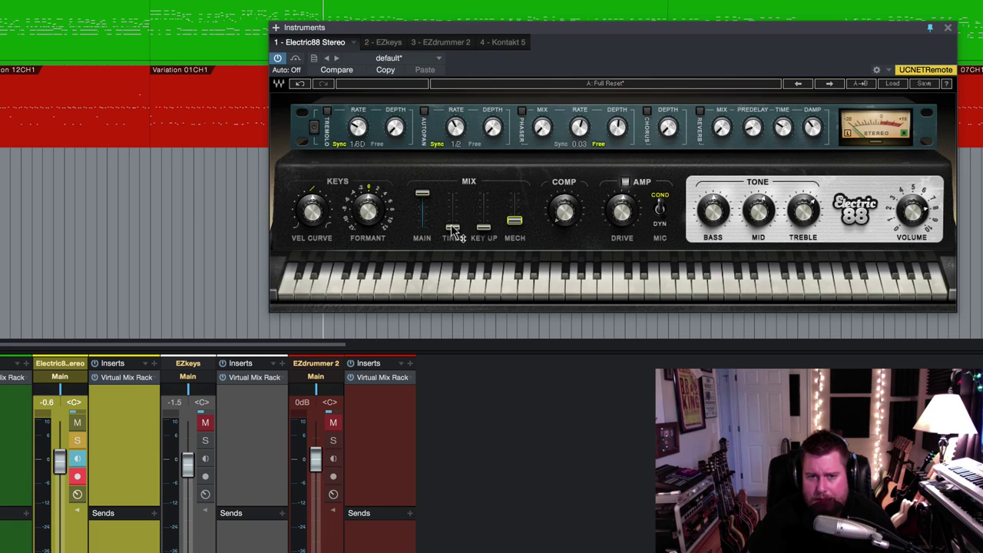
pyautogui.moveTo(452, 229); pyautogui.dragTo(452, 217)
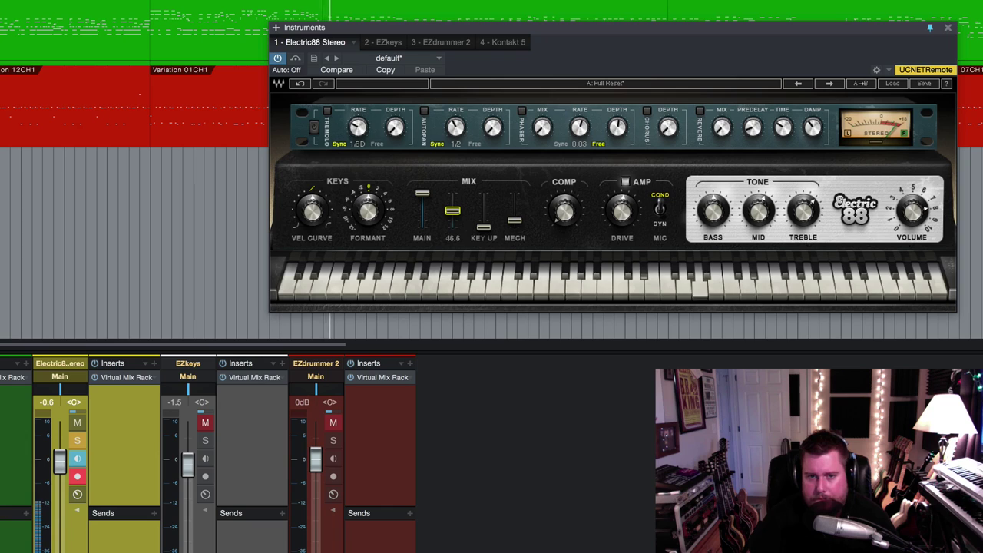
pyautogui.moveTo(484, 227); pyautogui.dragTo(484, 222)
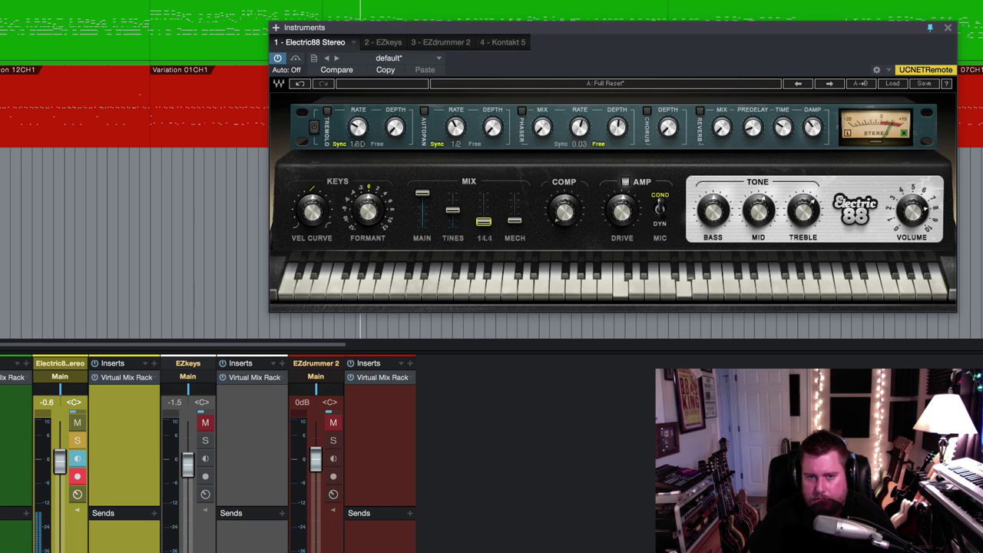
pyautogui.click(515, 221)
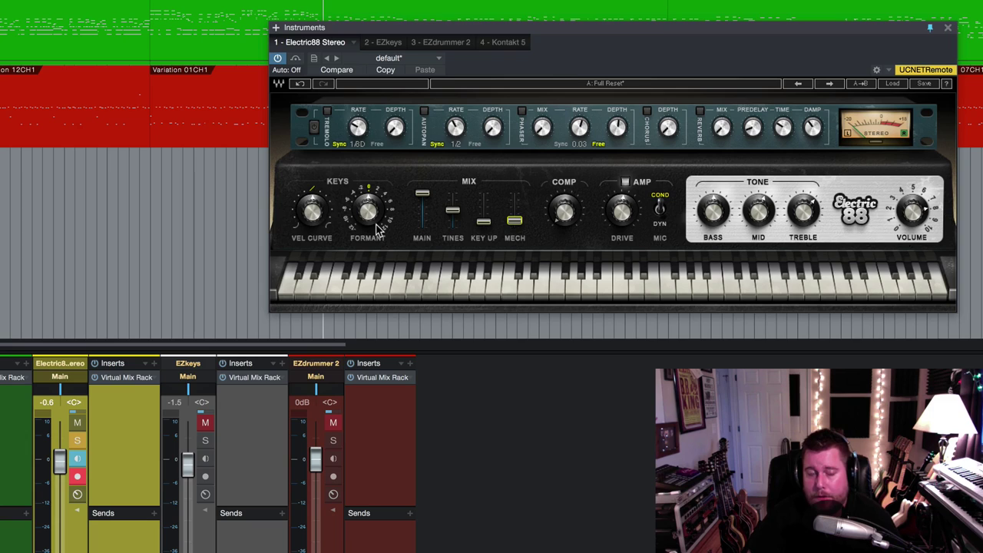
pyautogui.moveTo(313, 203)
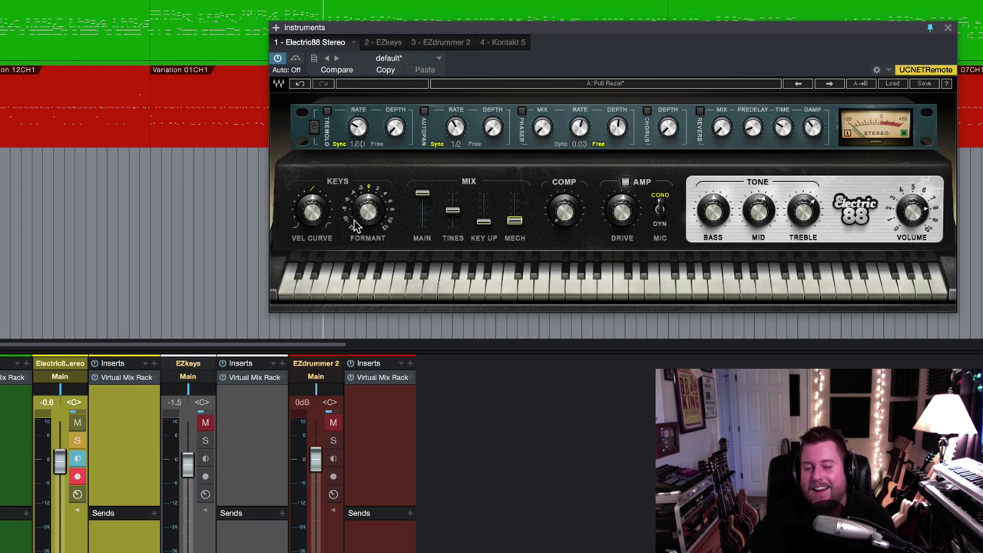
# Adjust the Vel Curve knob and bring Formant down to -12, then back up to -10.
pyautogui.moveTo(326, 226); pyautogui.dragTo(326, 203)
pyautogui.moveTo(368, 212); pyautogui.dragTo(314, 216)
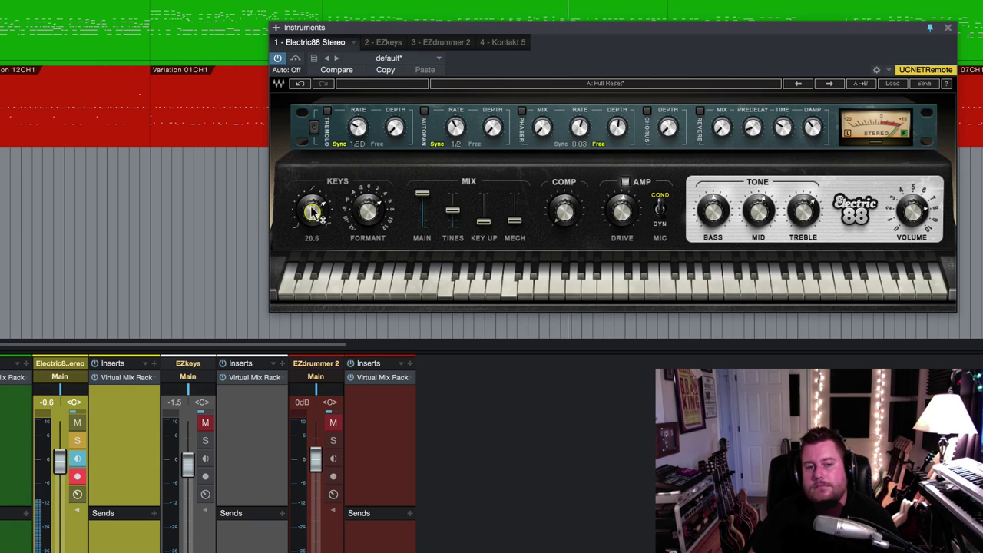
pyautogui.scroll(-3, 315, 215)
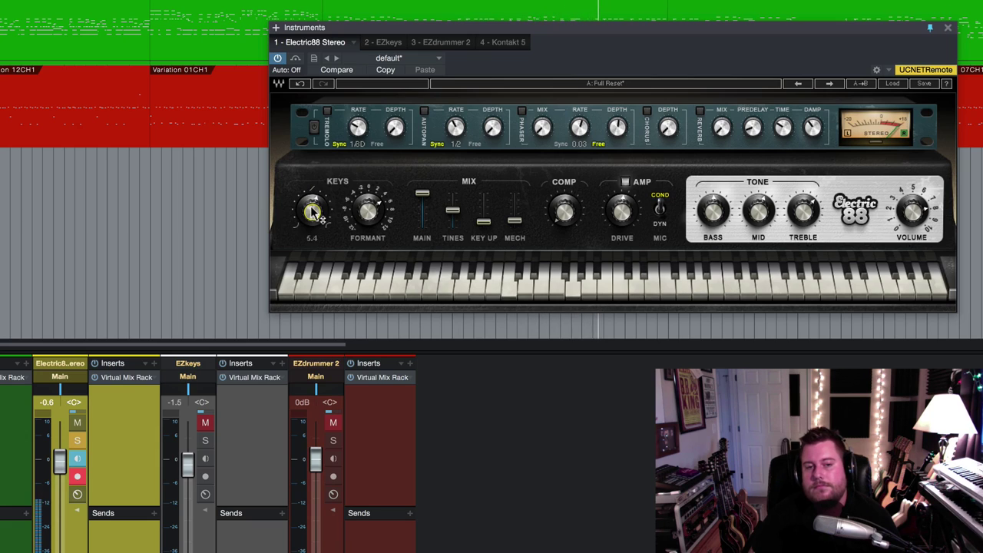
pyautogui.moveTo(370, 210)
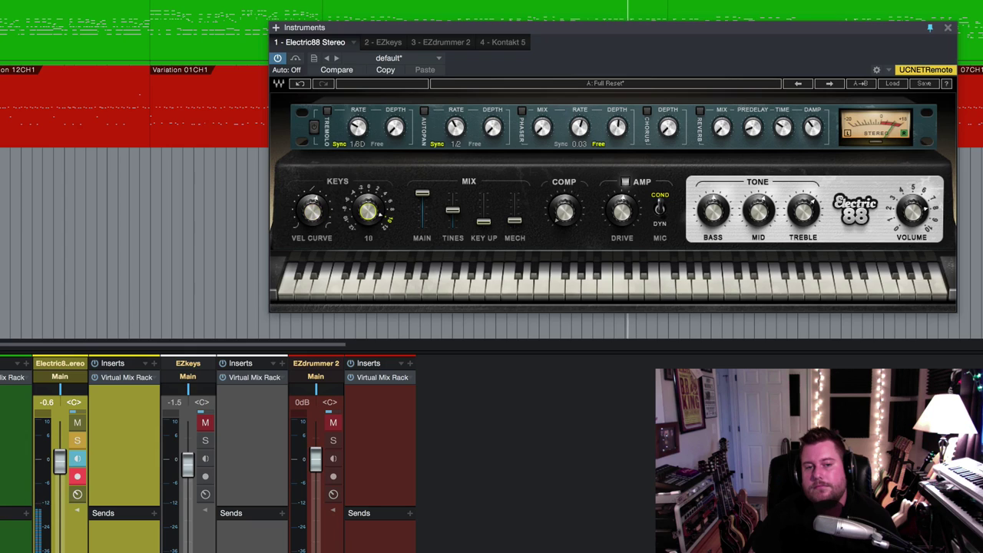
pyautogui.scroll(-2, 369, 211)
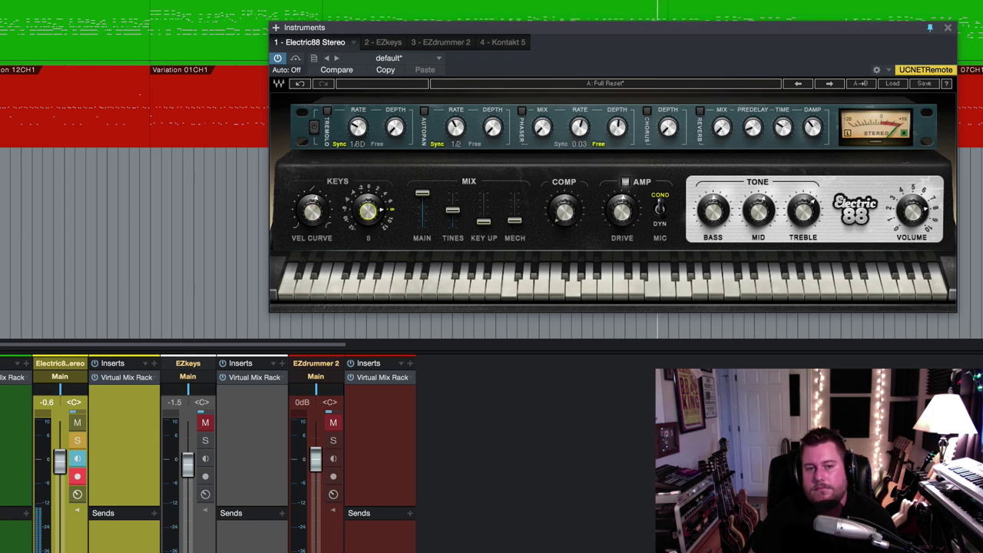
pyautogui.scroll(-10, 369, 210)
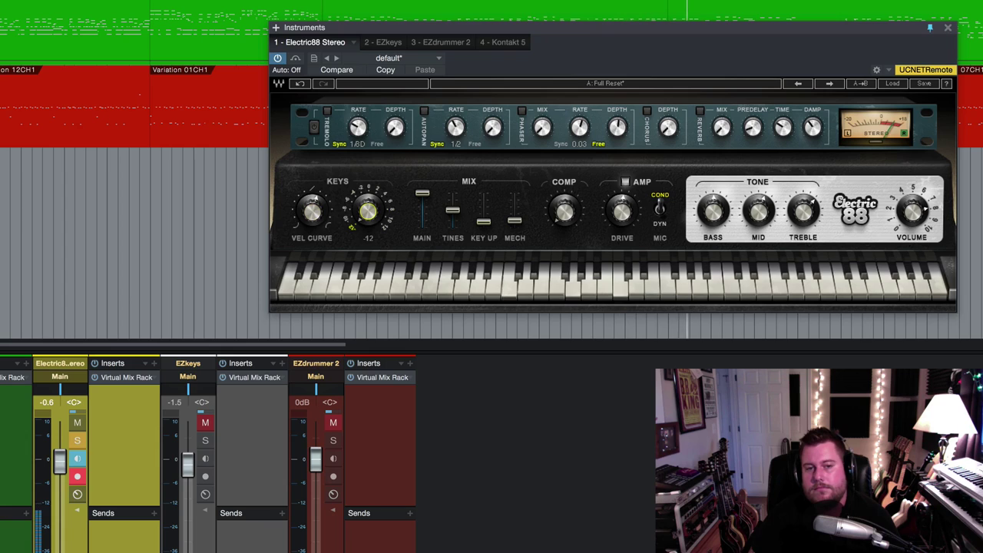
pyautogui.scroll(2, 370, 211)
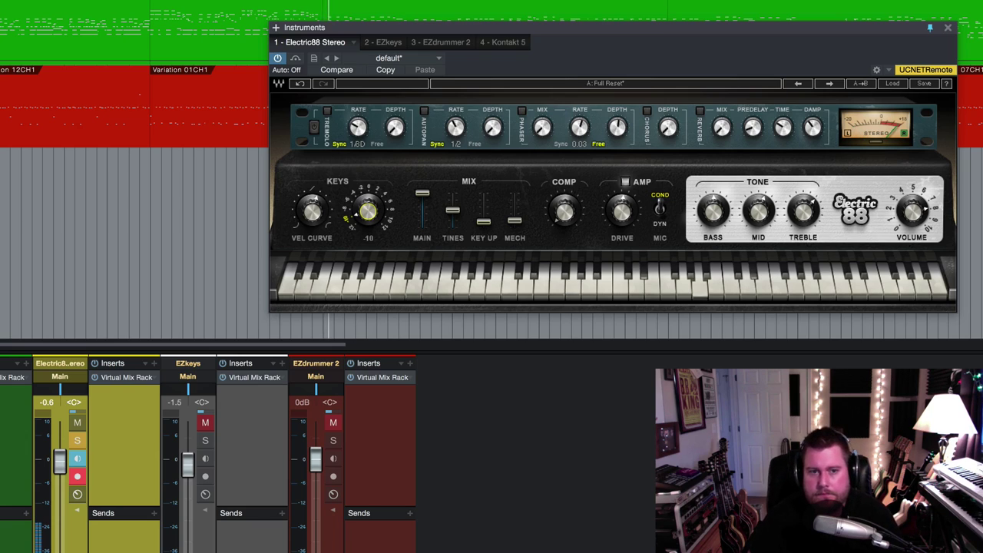
# Return the Formant to about 0 and raise the Vel Curve to roughly 10.8.
pyautogui.moveTo(370, 215); pyautogui.dragTo(370, 203)
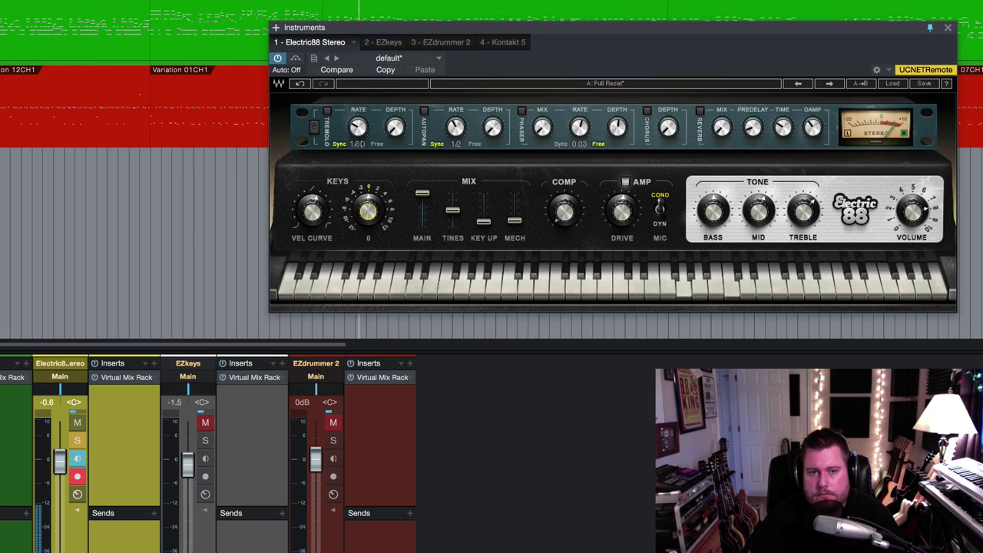
pyautogui.moveTo(312, 212); pyautogui.dragTo(312, 201)
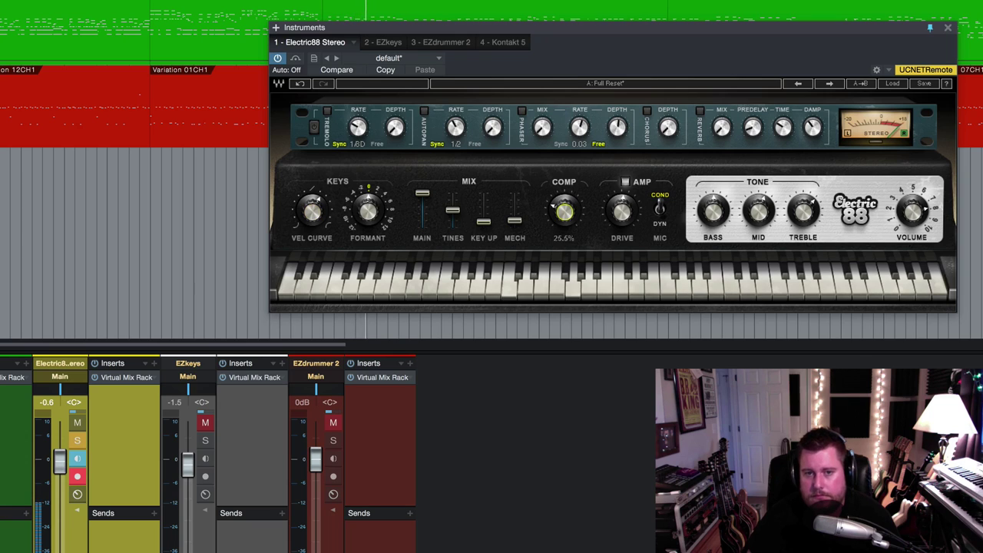
# Settle amp Drive at about 46.1 and drop compression to near 8.1%, readjusting the velocity curve.
pyautogui.moveTo(635, 230)
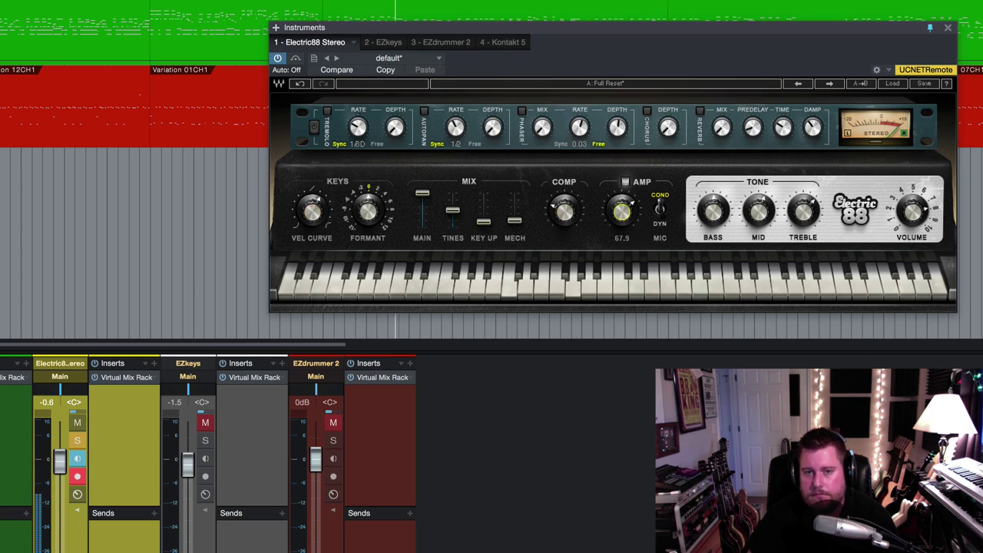
pyautogui.moveTo(632, 221); pyautogui.dragTo(690, 215)
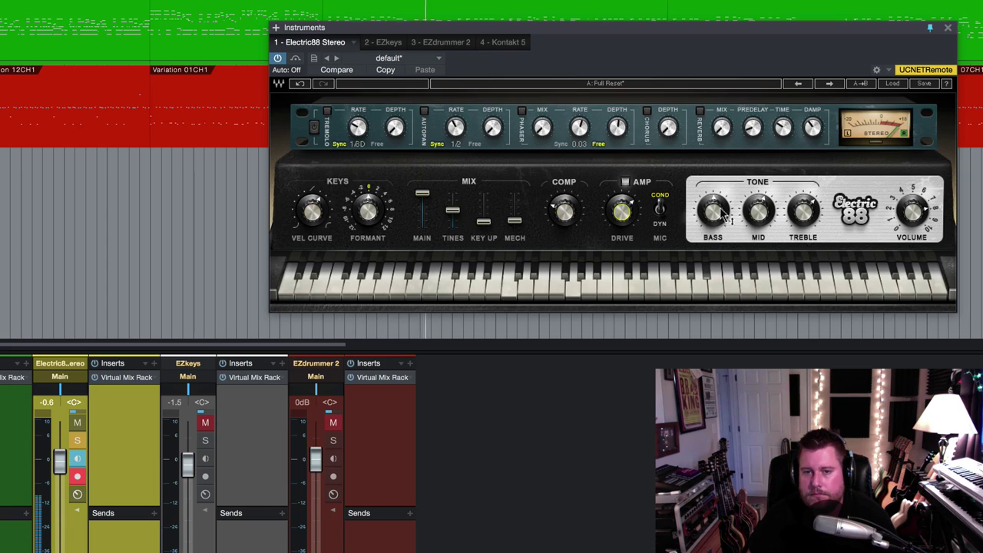
pyautogui.moveTo(713, 206)
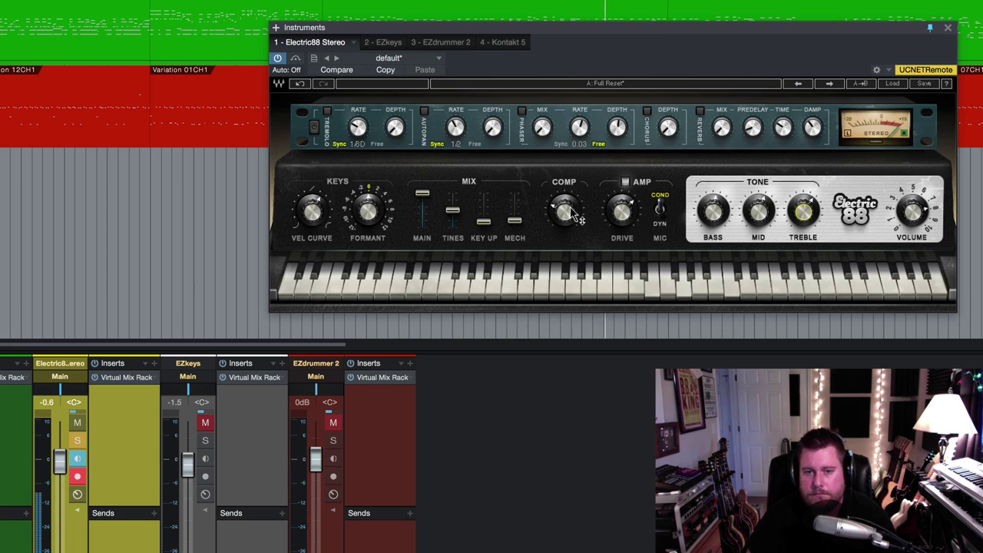
pyautogui.moveTo(571, 219)
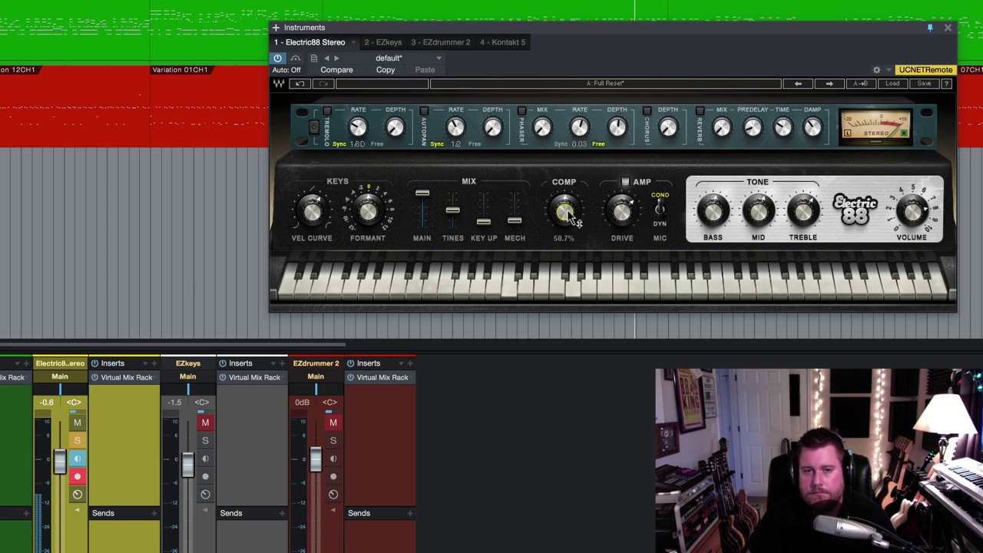
pyautogui.moveTo(572, 218)
pyautogui.mouseDown()
pyautogui.moveTo(571, 275)
pyautogui.moveTo(561, 218)
pyautogui.mouseUp()
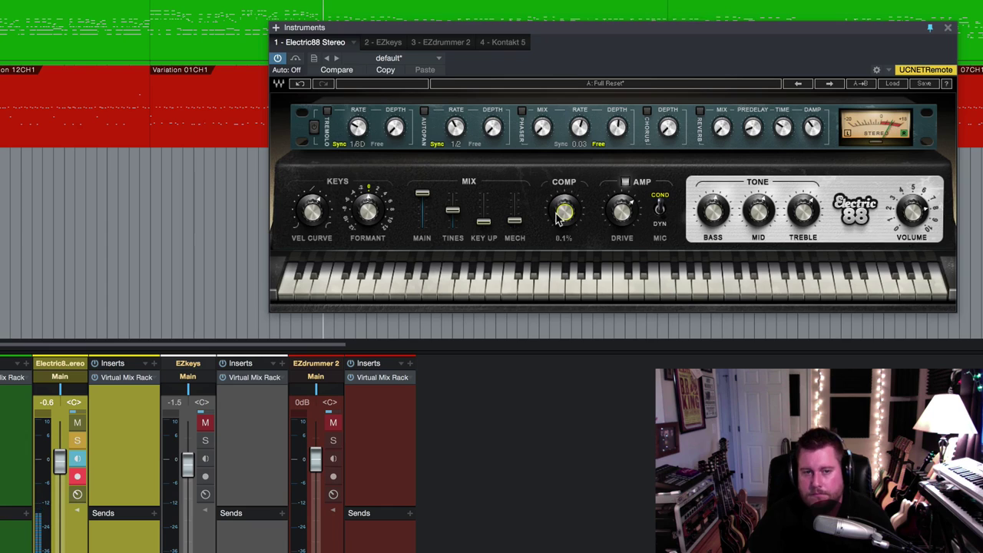
pyautogui.moveTo(312, 212); pyautogui.dragTo(312, 211)
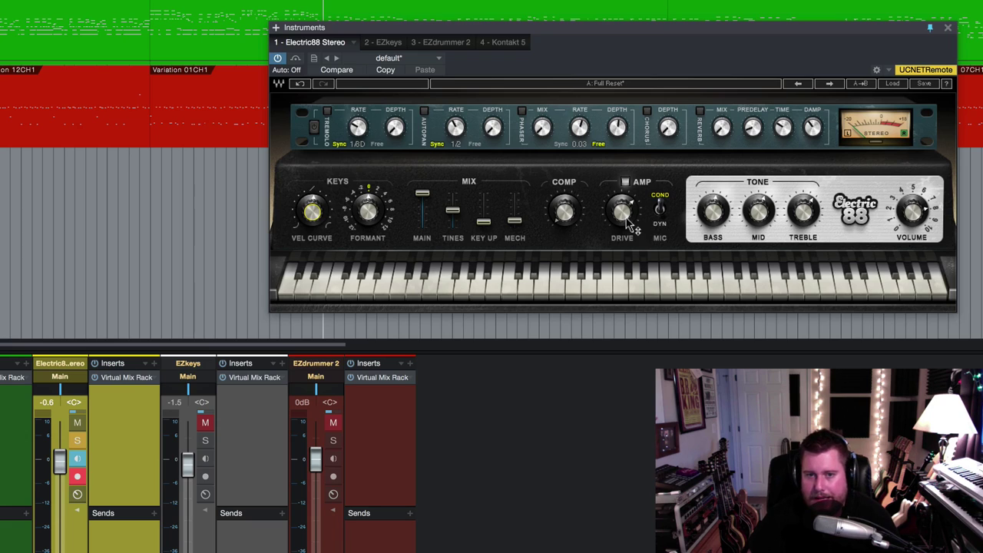
pyautogui.moveTo(628, 222); pyautogui.dragTo(628, 222)
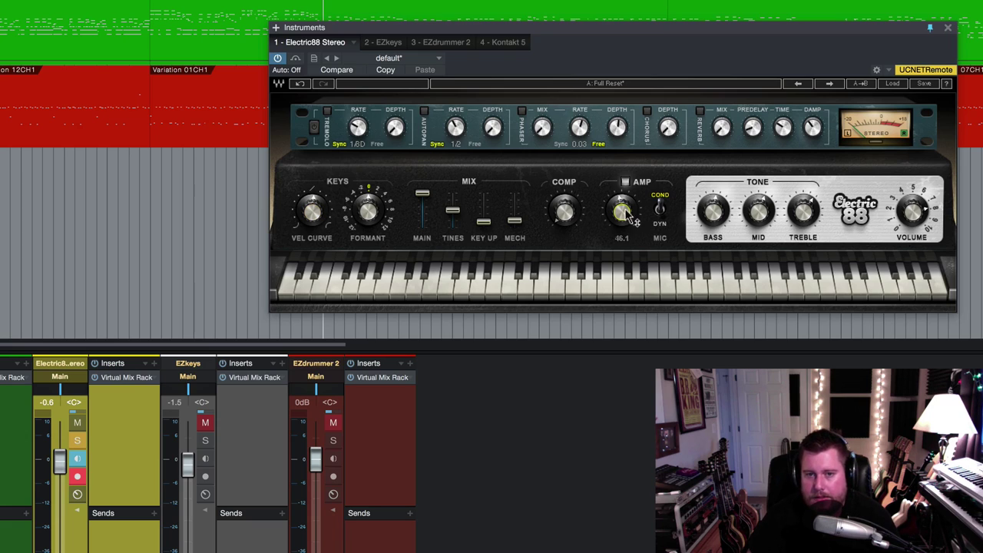
pyautogui.moveTo(565, 212); pyautogui.dragTo(564, 212)
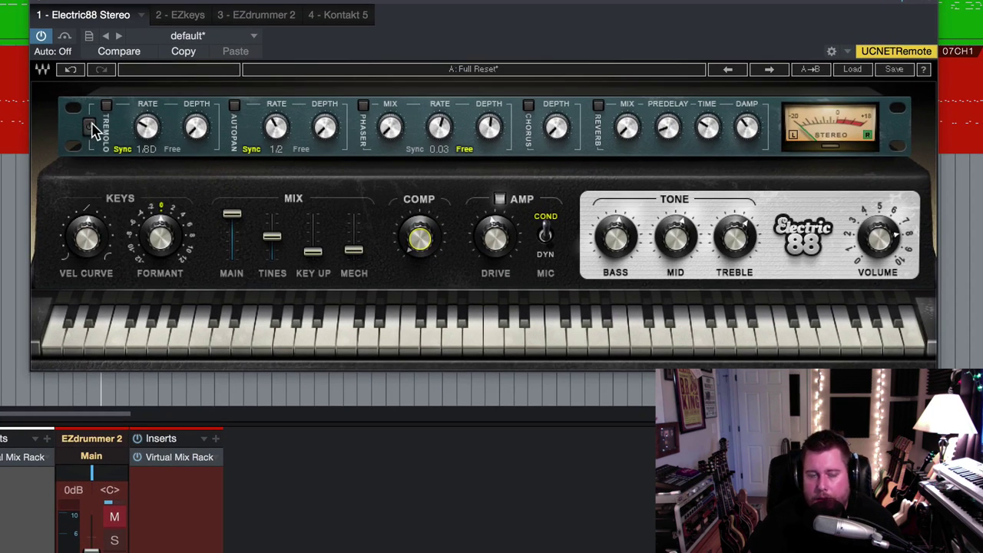
# Enable the Electric 88 tremolo, increase its depth and change its rate.
pyautogui.click(89, 128)
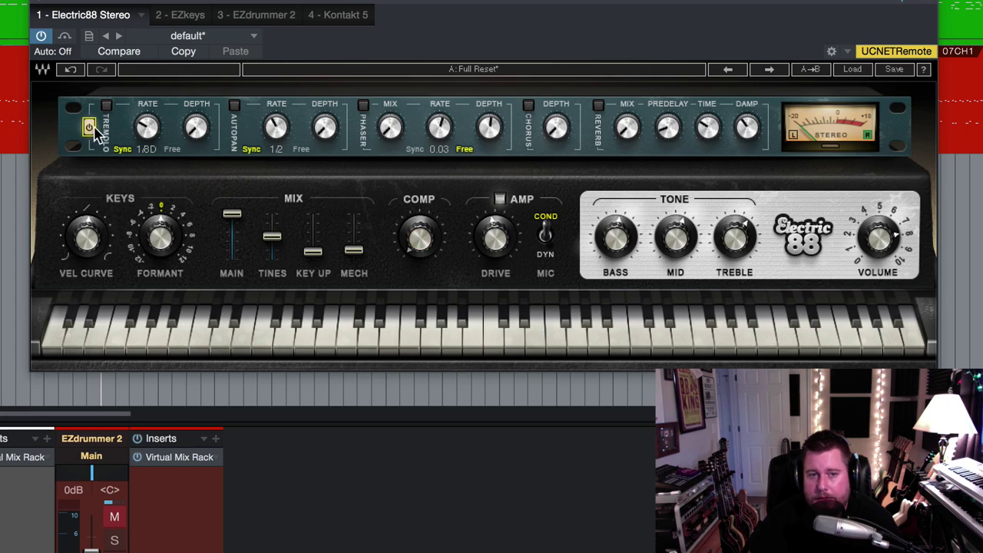
pyautogui.click(107, 105)
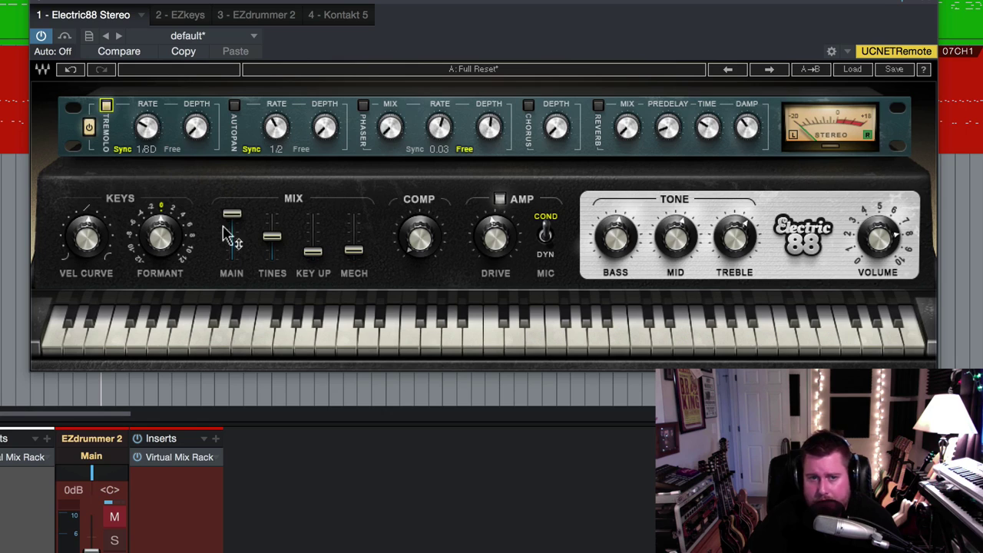
pyautogui.moveTo(196, 127); pyautogui.dragTo(196, 92)
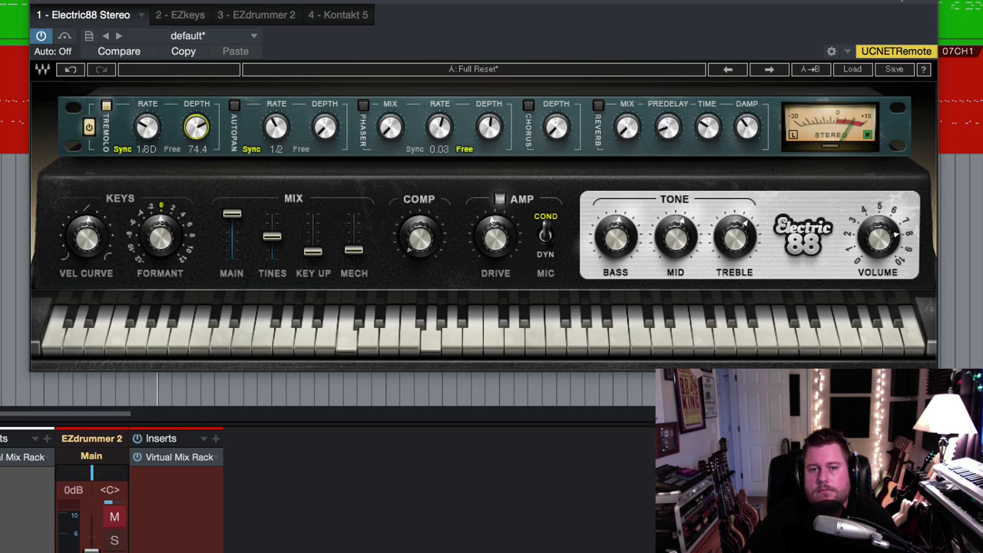
pyautogui.moveTo(159, 129); pyautogui.dragTo(196, 131)
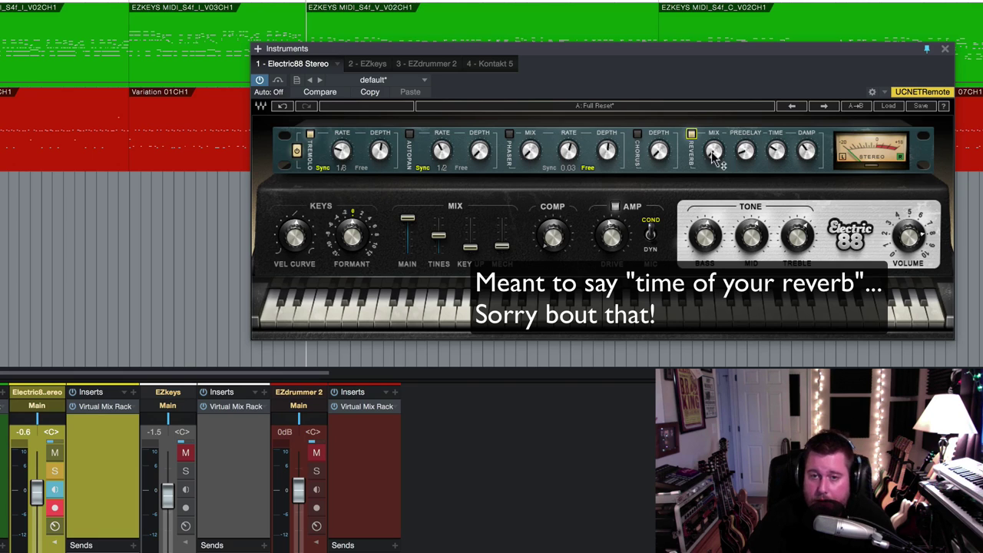
# Push the Electric 88 reverb mix up to about 48%, then settle it back near 17%.
pyautogui.moveTo(719, 147)
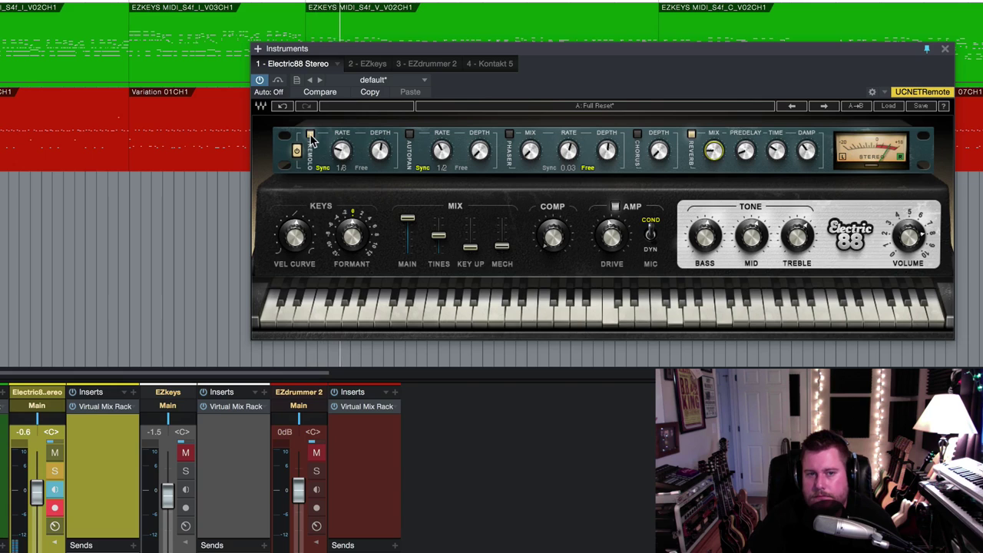
pyautogui.moveTo(714, 151); pyautogui.dragTo(718, 176)
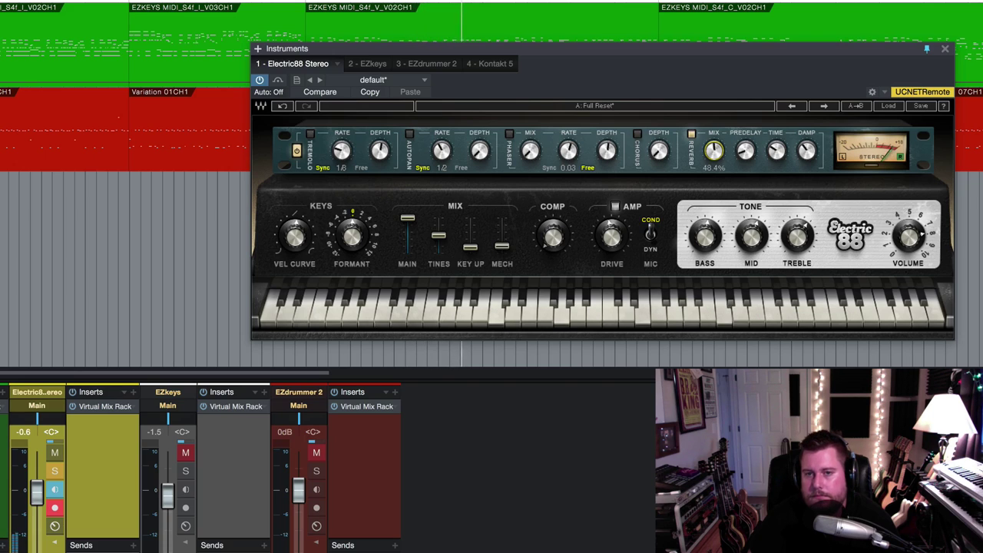
pyautogui.moveTo(719, 176); pyautogui.dragTo(720, 155)
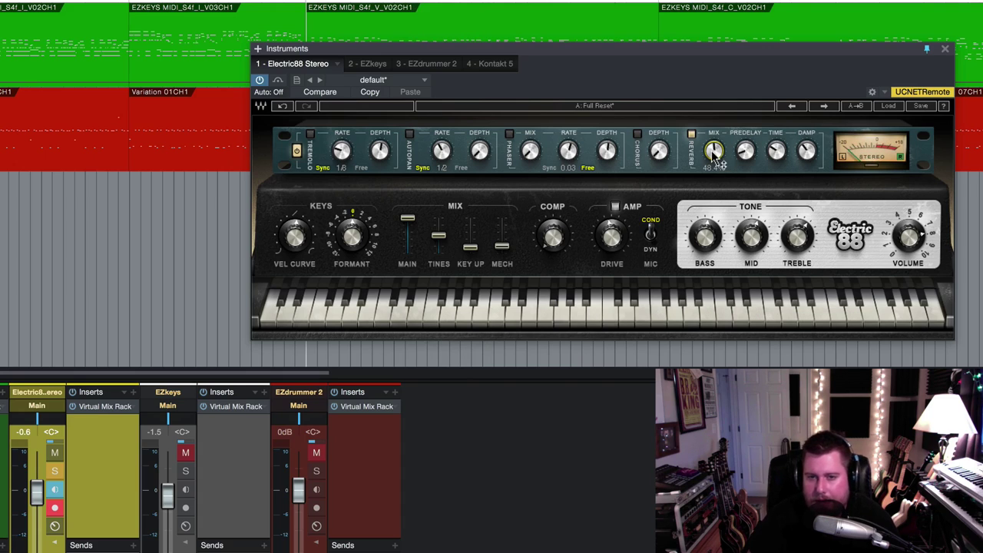
pyautogui.moveTo(716, 156); pyautogui.dragTo(716, 186)
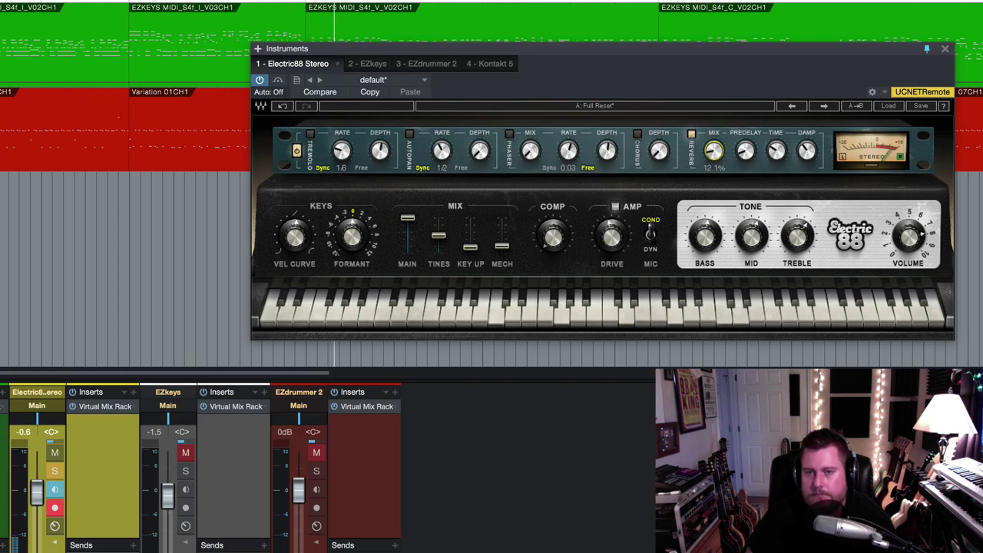
pyautogui.moveTo(714, 156); pyautogui.dragTo(715, 151)
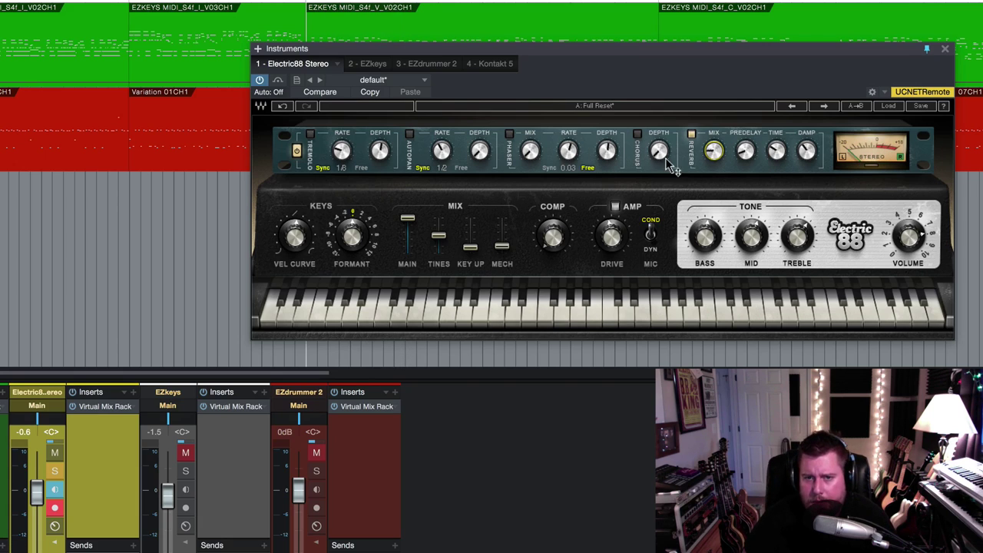
# Turn on the chorus, set its depth to 73.9, then switch the chorus back off.
pyautogui.click(638, 135)
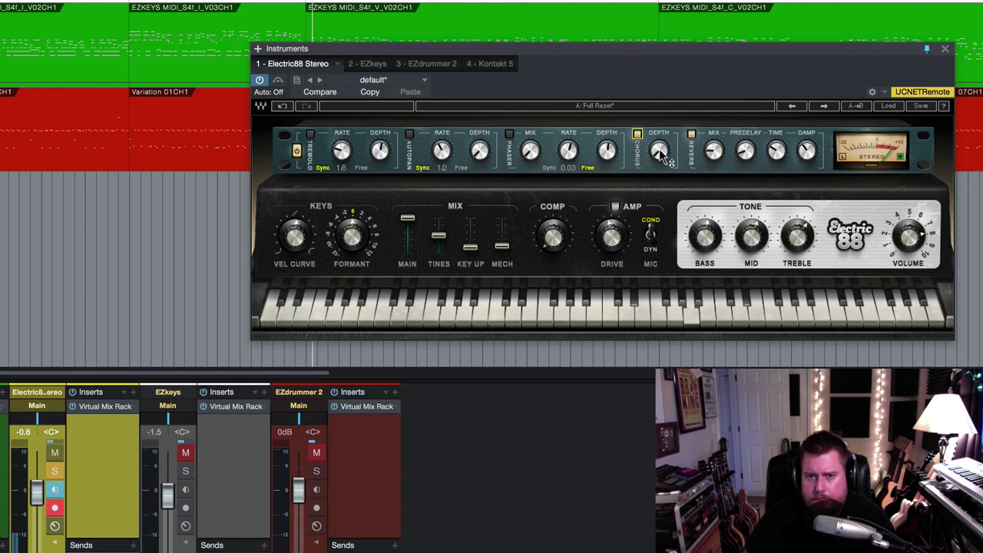
pyautogui.moveTo(659, 151); pyautogui.dragTo(659, 143)
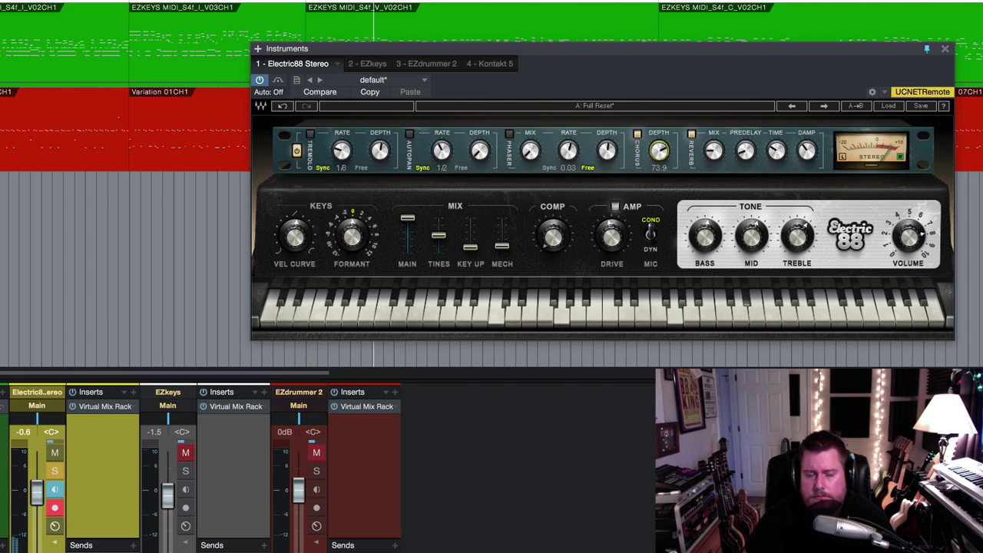
pyautogui.moveTo(659, 143); pyautogui.dragTo(666, 150)
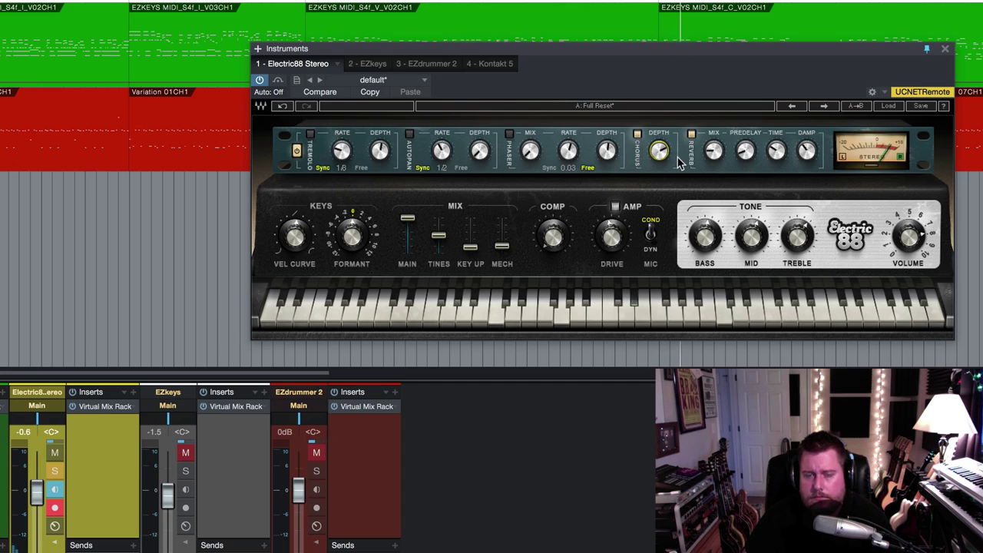
pyautogui.click(637, 136)
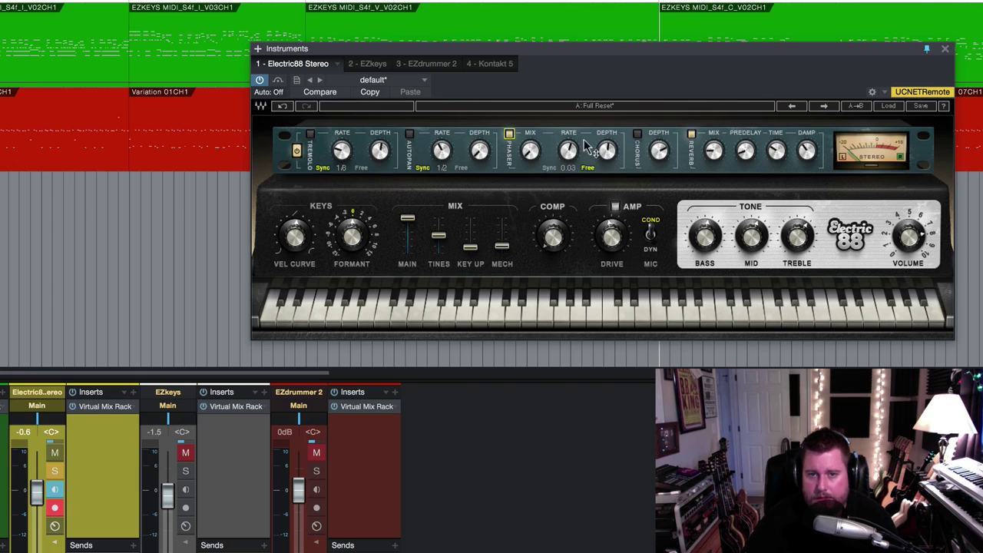
# Enable the phaser with mix 57.1%, rate 0.11 and reduced depth, then toggle the tremolo.
pyautogui.click(530, 151)
pyautogui.moveTo(530, 152); pyautogui.dragTo(530, 104)
pyautogui.moveTo(530, 151); pyautogui.dragTo(538, 161)
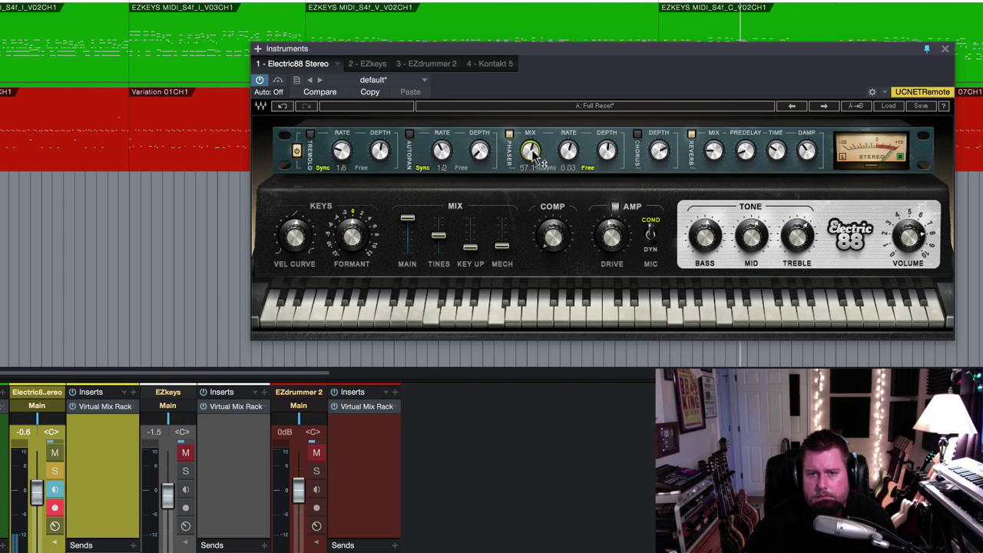
pyautogui.click(568, 151)
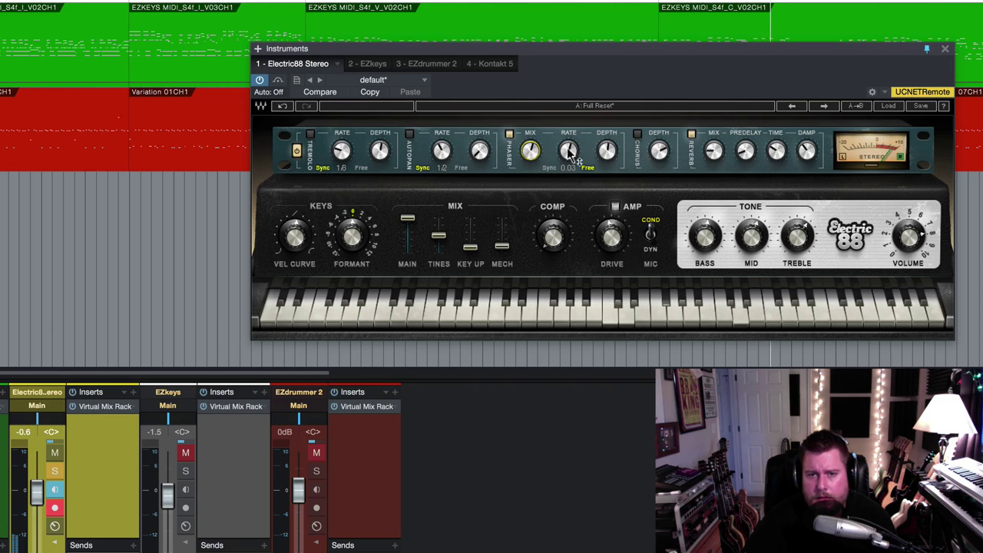
pyautogui.moveTo(568, 151); pyautogui.dragTo(607, 149)
pyautogui.click(607, 152)
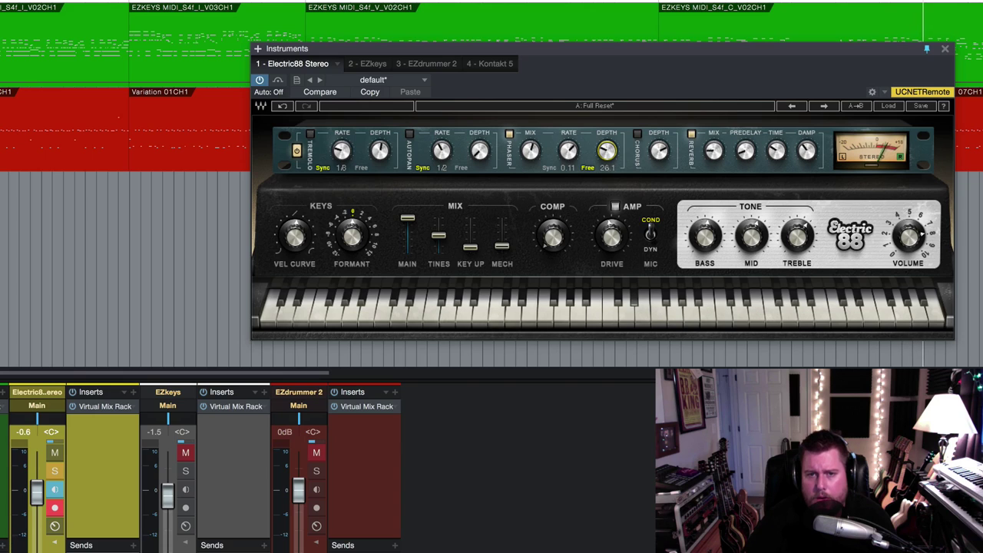
pyautogui.moveTo(607, 149); pyautogui.dragTo(660, 150)
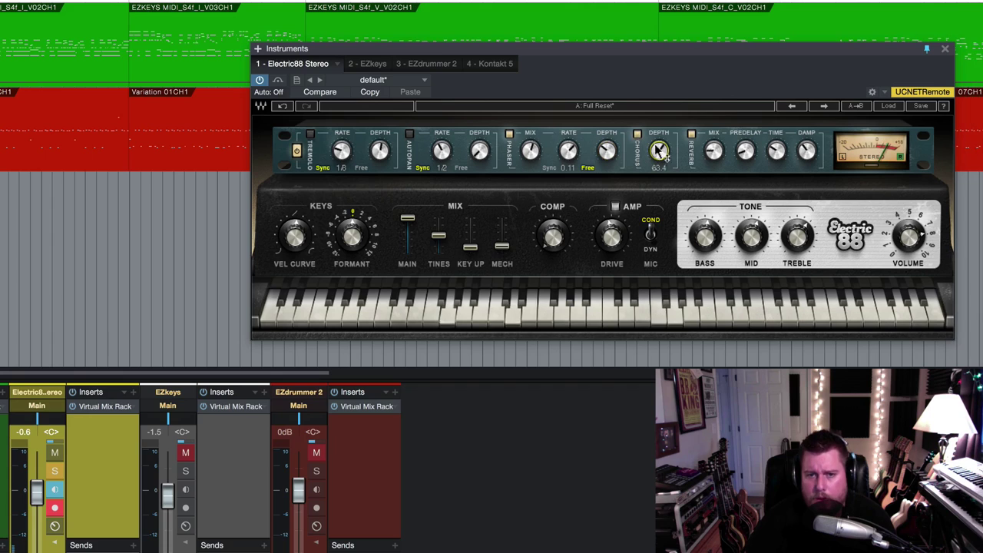
pyautogui.click(309, 135)
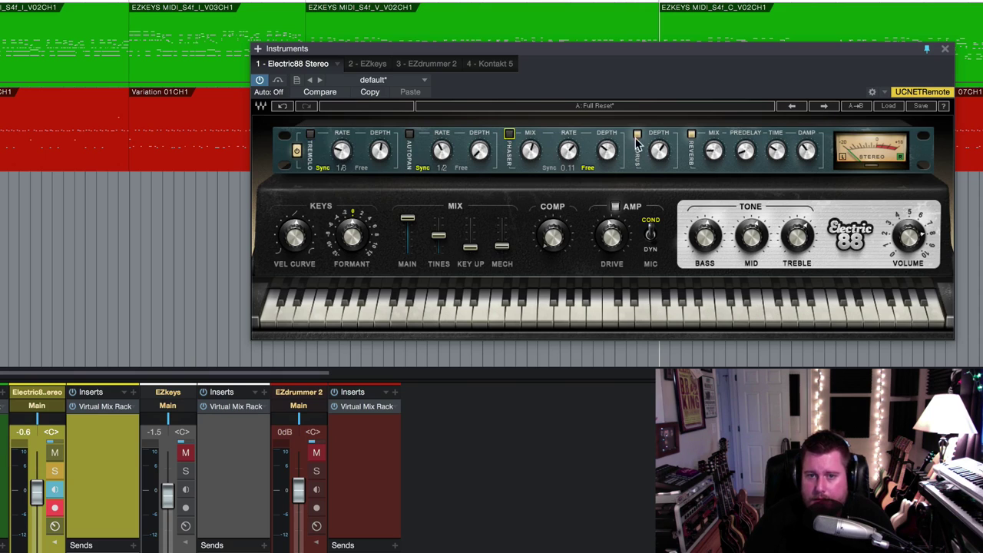
# Turn on the autopan and set its depth to 90.1.
pyautogui.click(409, 135)
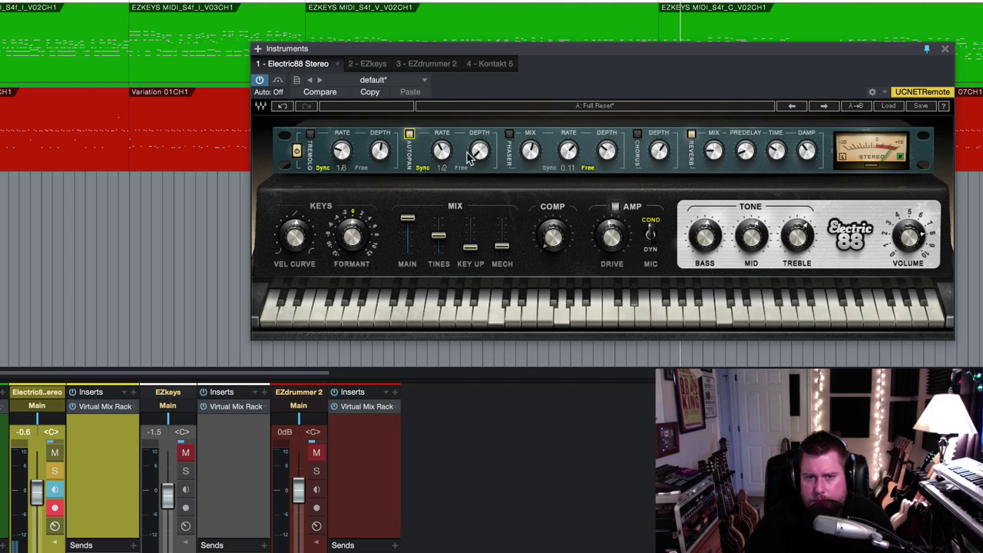
pyautogui.moveTo(480, 151); pyautogui.dragTo(479, 115)
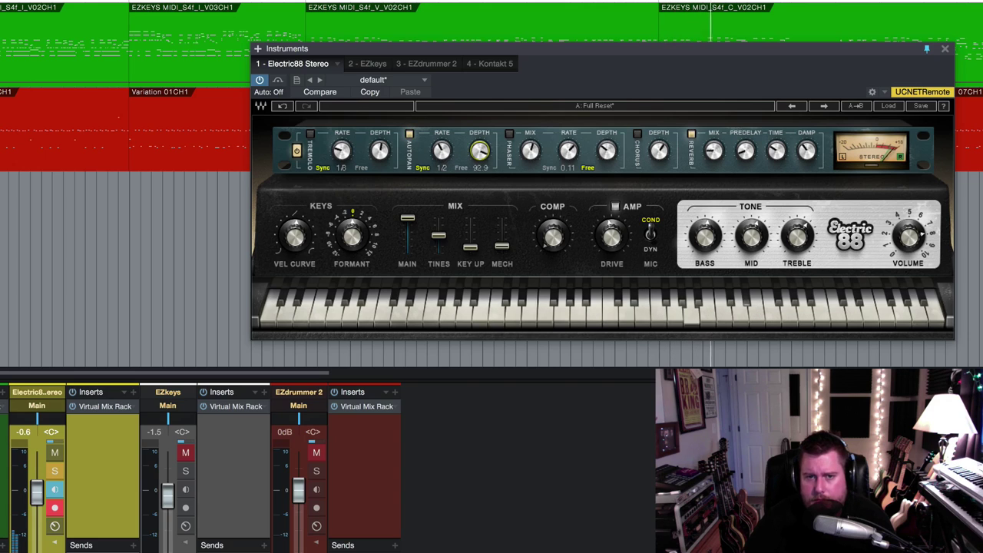
pyautogui.moveTo(479, 150); pyautogui.dragTo(479, 155)
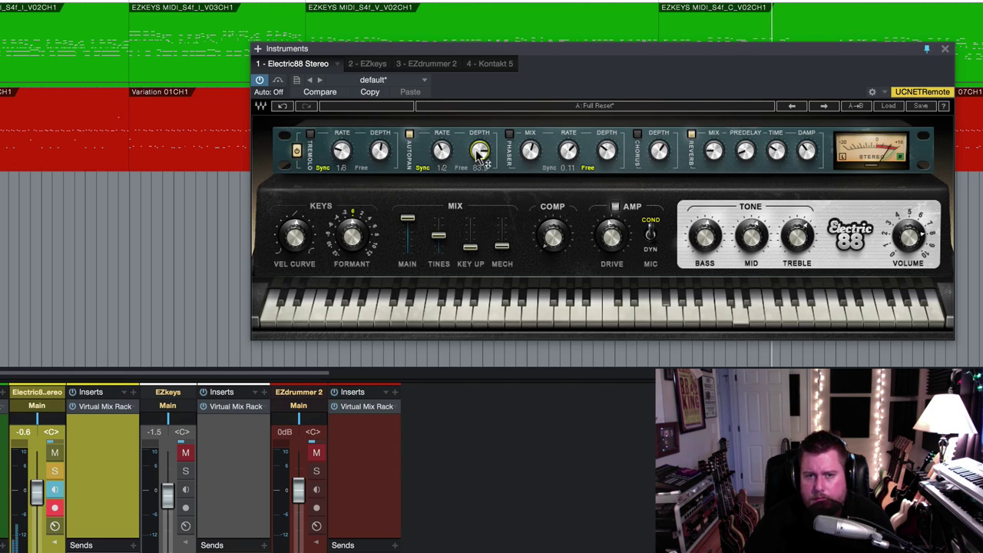
# Raise amp drive to 73.4, cut compression to 10.3%, and set the autopan rate to 1/8T.
pyautogui.click(637, 135)
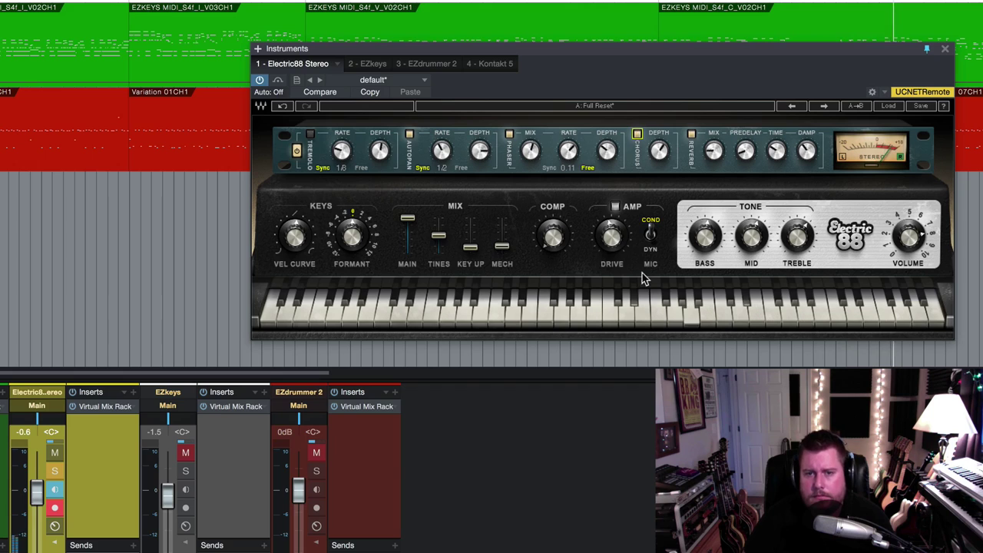
pyautogui.moveTo(612, 237); pyautogui.dragTo(611, 231)
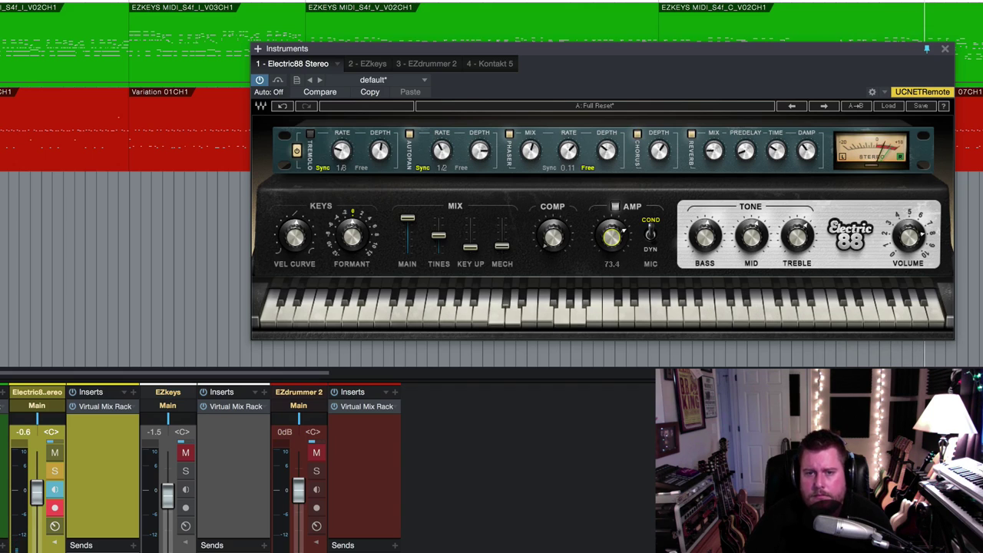
pyautogui.moveTo(552, 237); pyautogui.dragTo(553, 252)
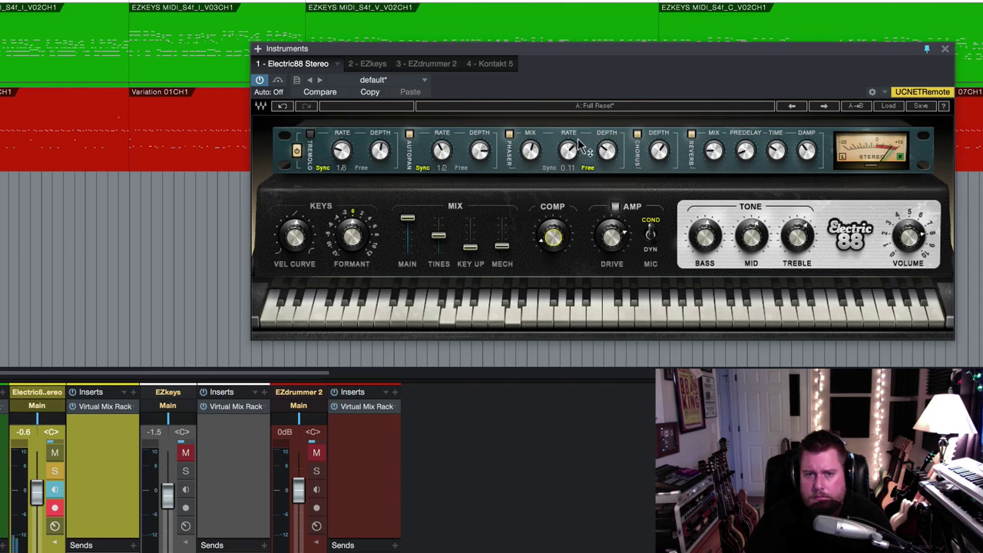
pyautogui.click(637, 135)
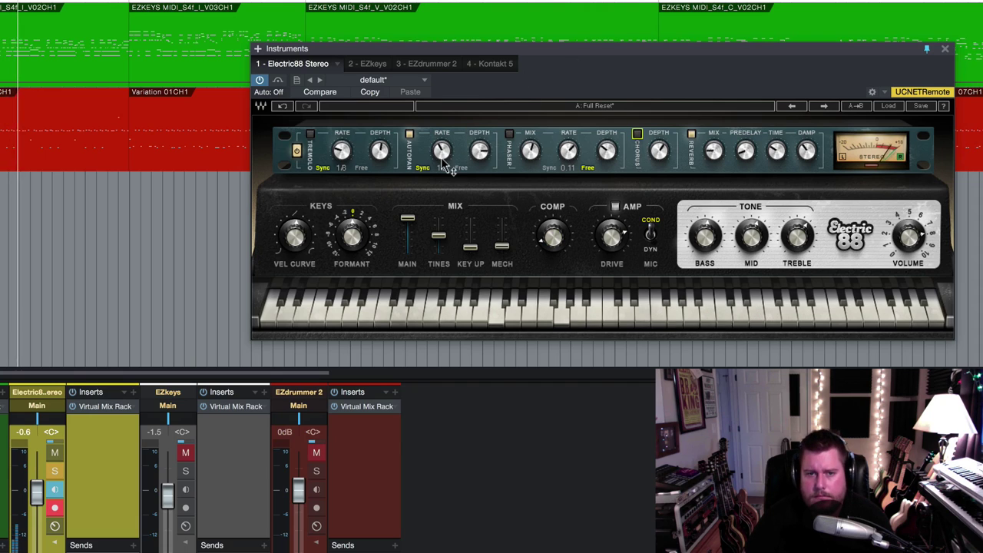
pyautogui.moveTo(442, 150); pyautogui.dragTo(442, 165)
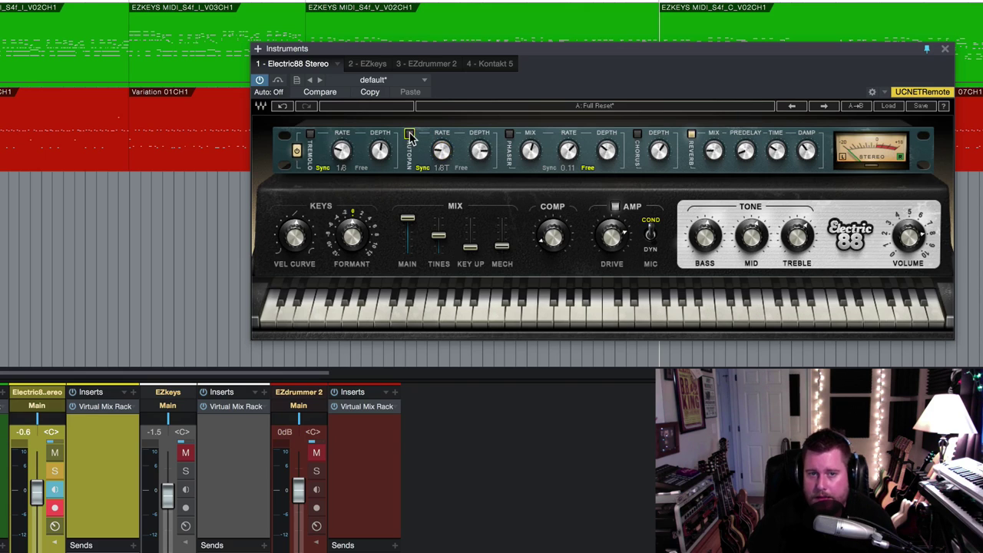
# Load the 70s Growl factory preset and move the instrument window up and left.
pyautogui.click(889, 107)
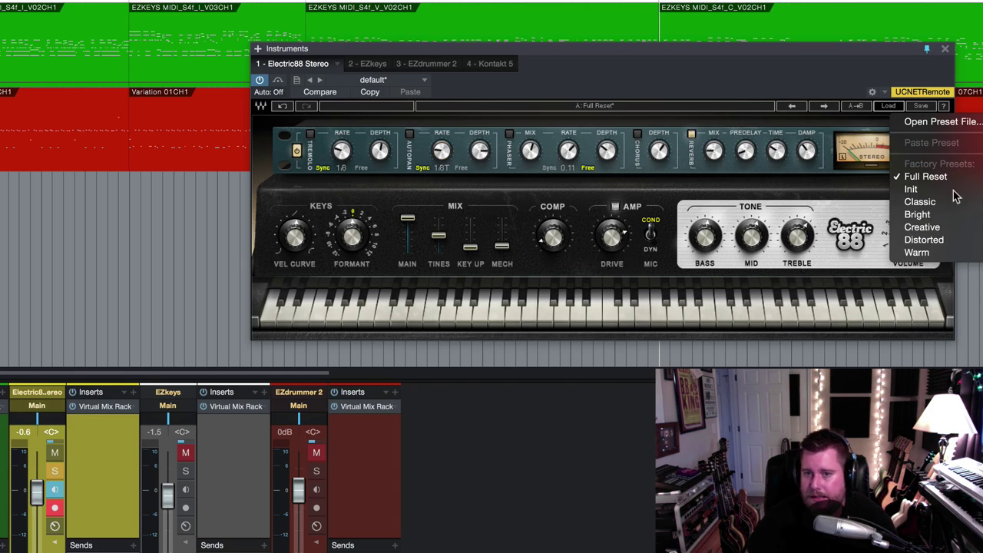
pyautogui.click(919, 201)
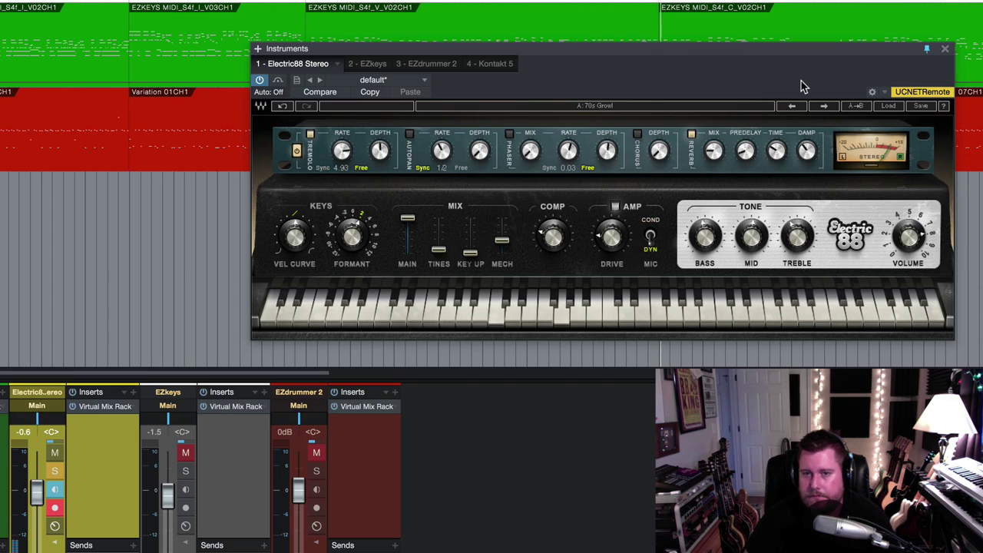
pyautogui.moveTo(640, 48); pyautogui.dragTo(568, 30)
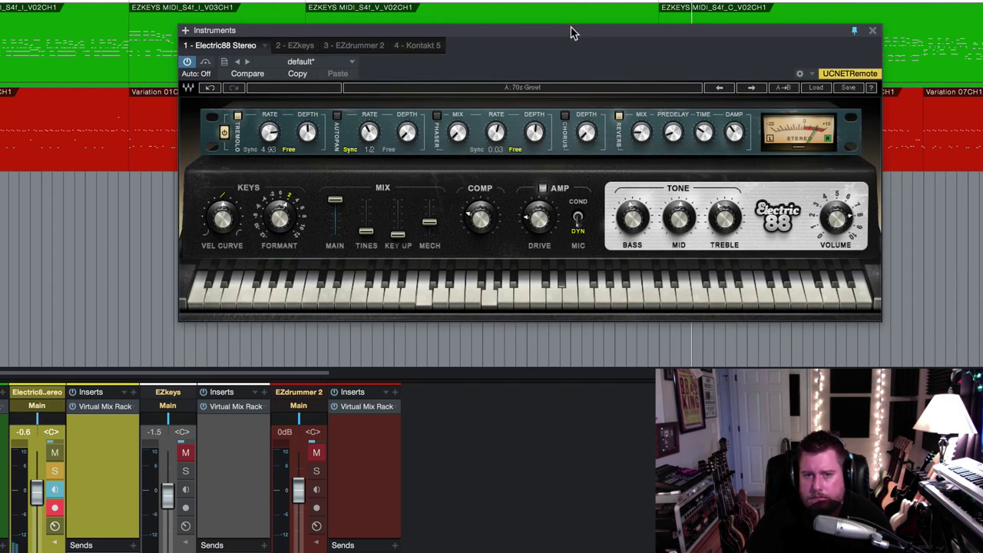
# Step through the next presets, from All Roads Lead To Cyprus to JJP 90' LA Sound.
pyautogui.click(753, 89)
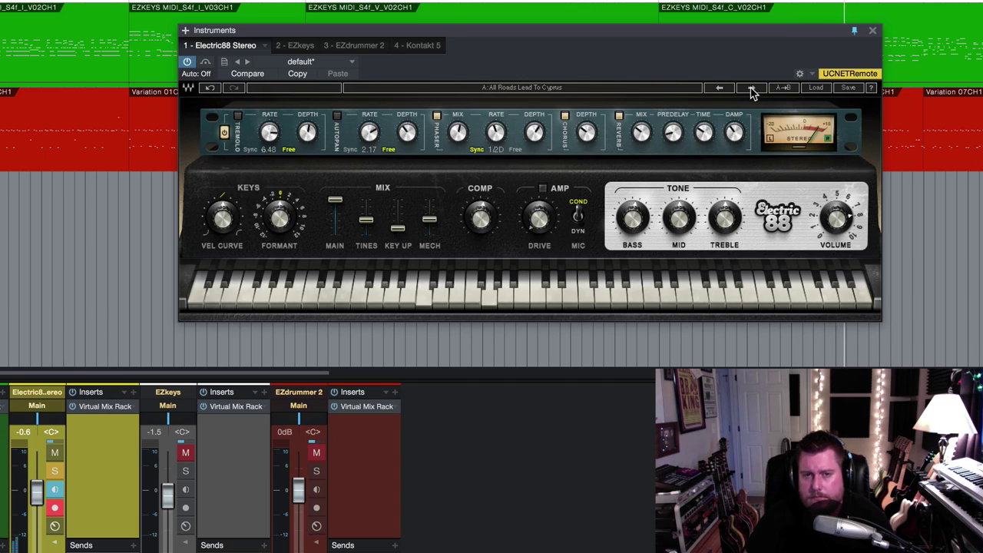
pyautogui.click(752, 88)
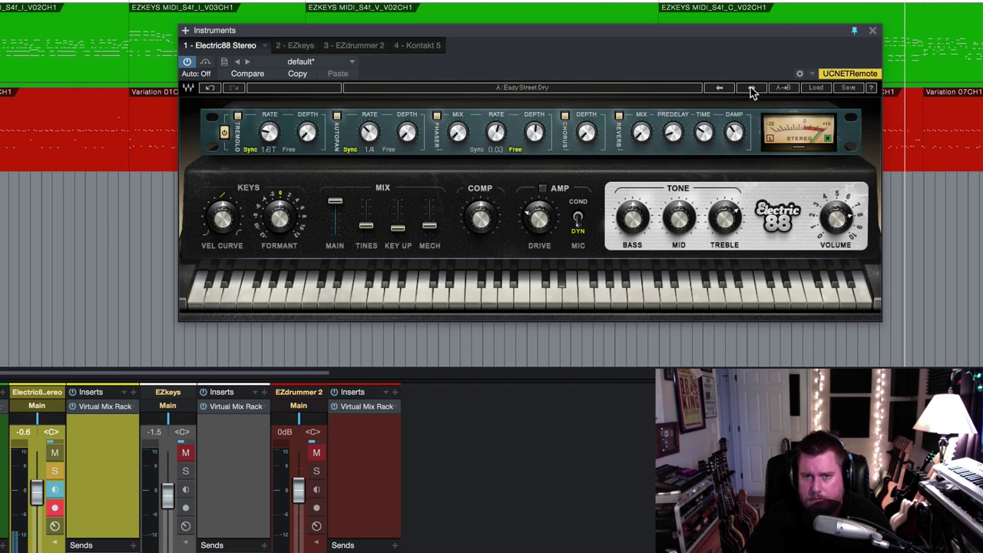
pyautogui.click(752, 89)
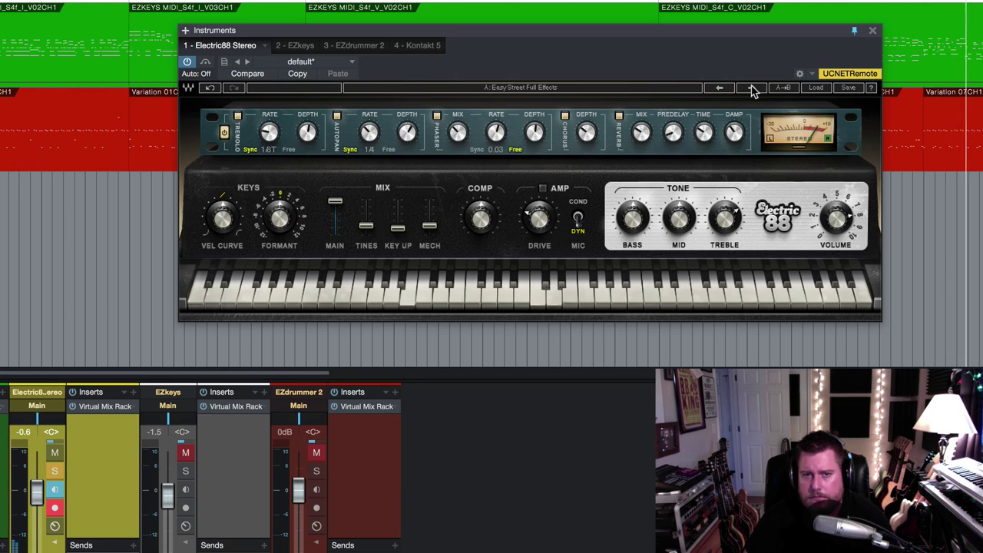
pyautogui.click(752, 89)
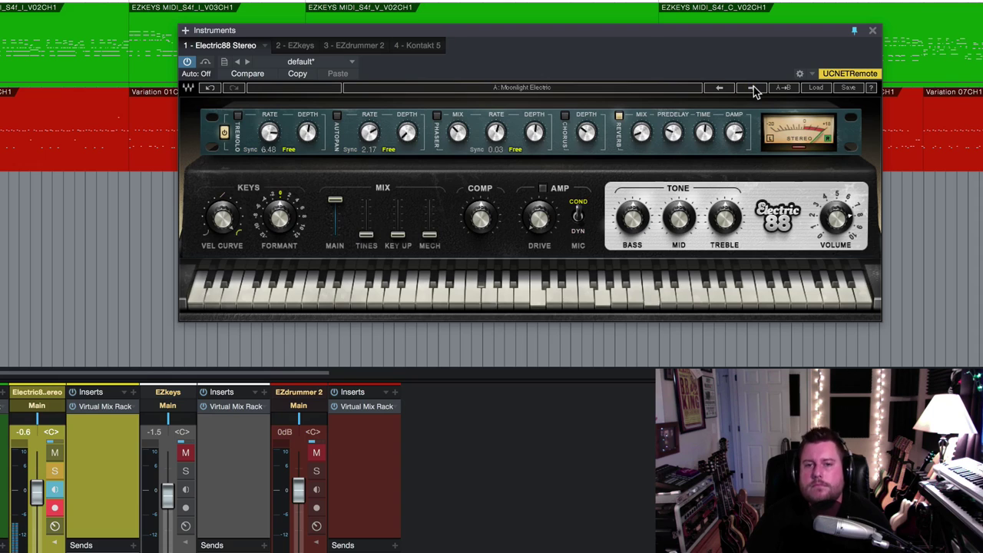
pyautogui.click(752, 88)
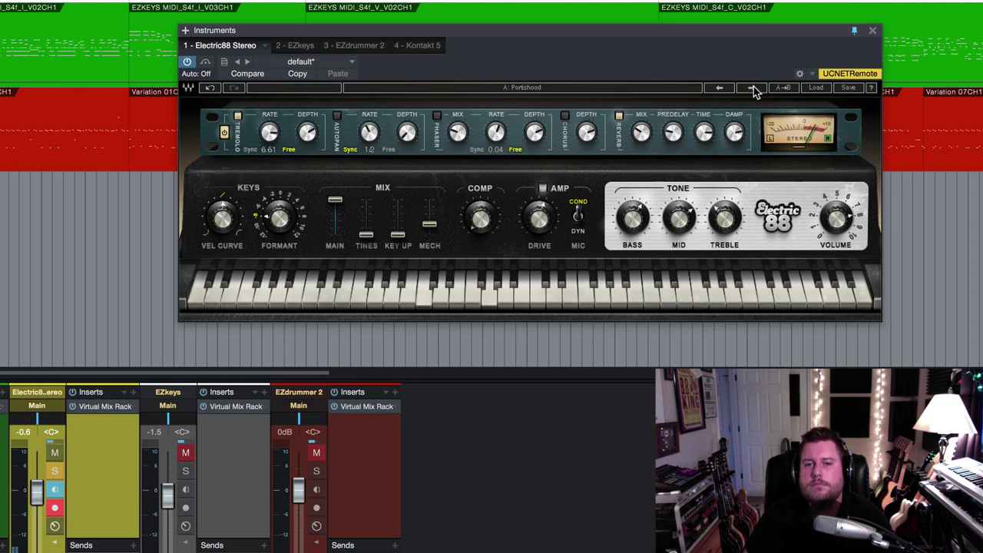
pyautogui.click(752, 88)
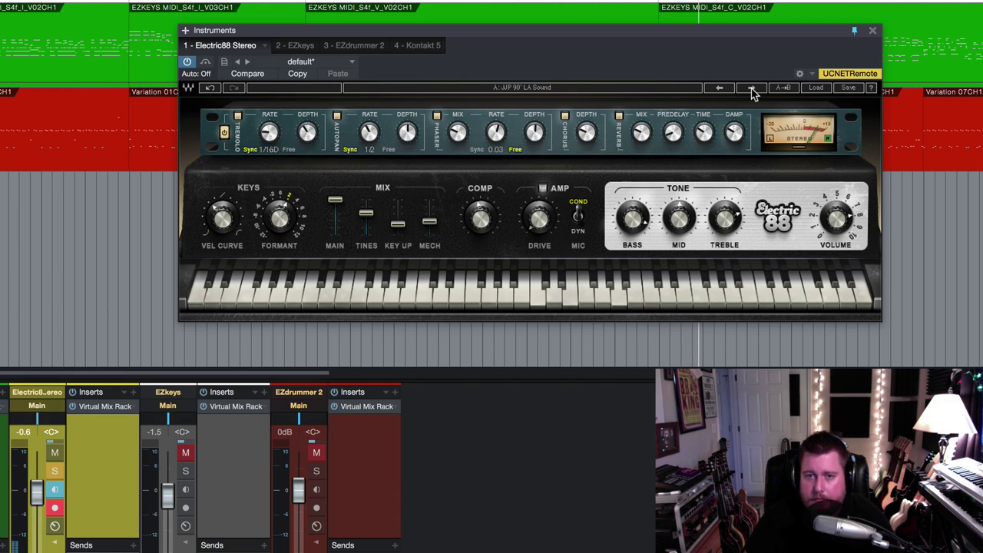
# Step through the presets from Roads to I Dig Older Chicks.
pyautogui.click(752, 89)
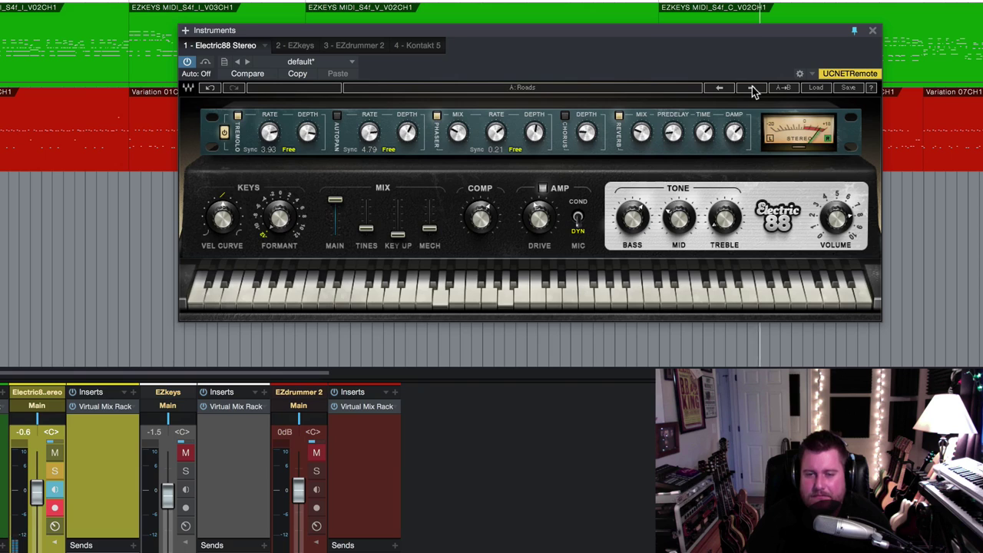
pyautogui.click(752, 90)
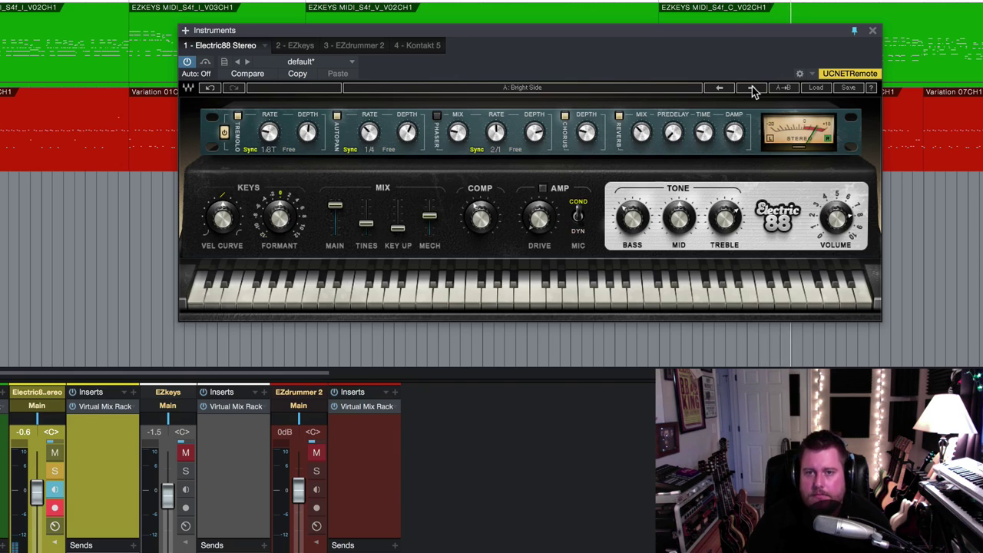
pyautogui.click(752, 89)
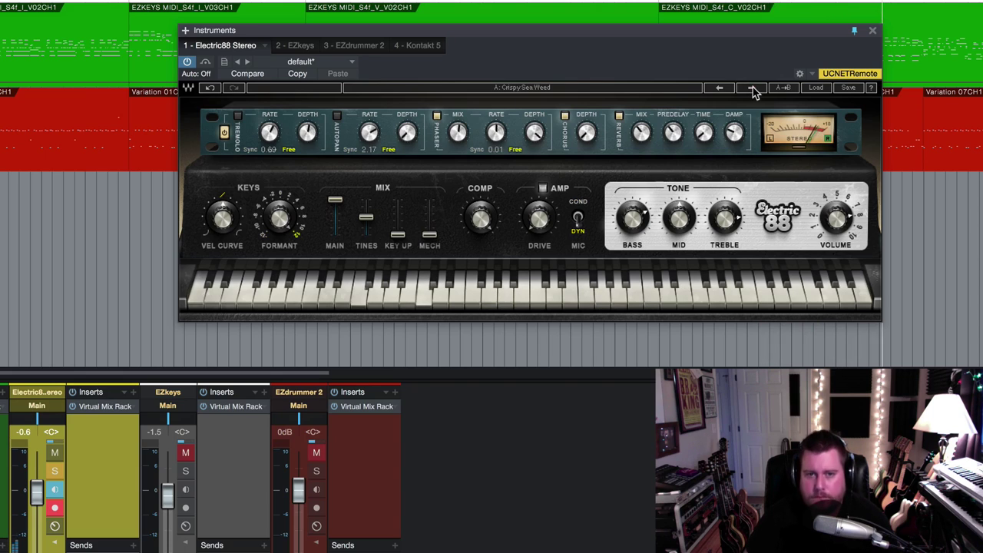
pyautogui.click(753, 89)
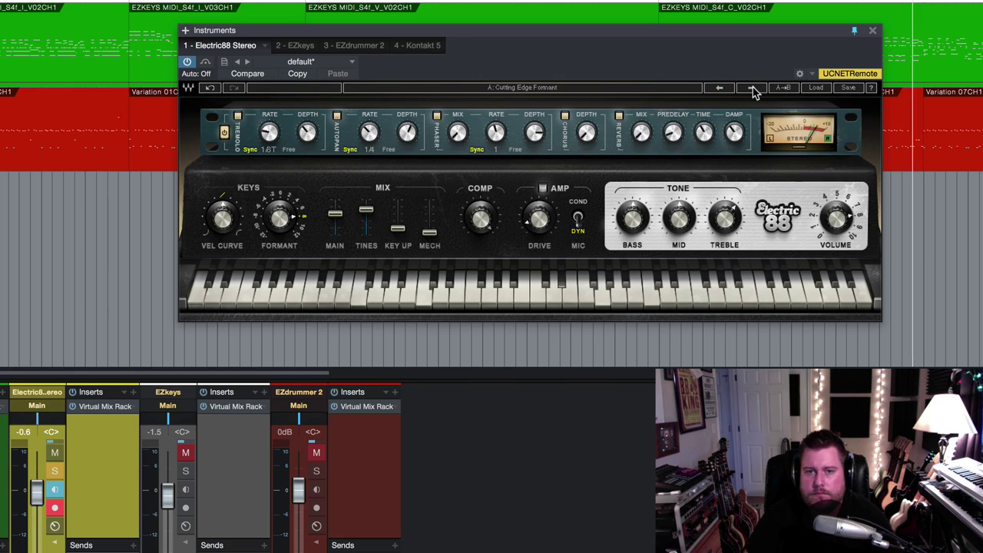
pyautogui.click(752, 89)
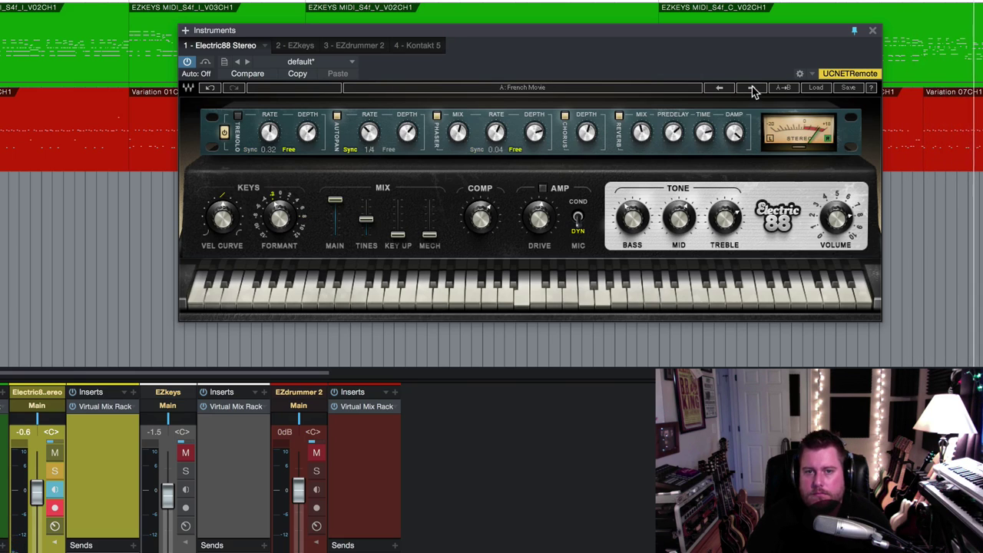
pyautogui.click(752, 89)
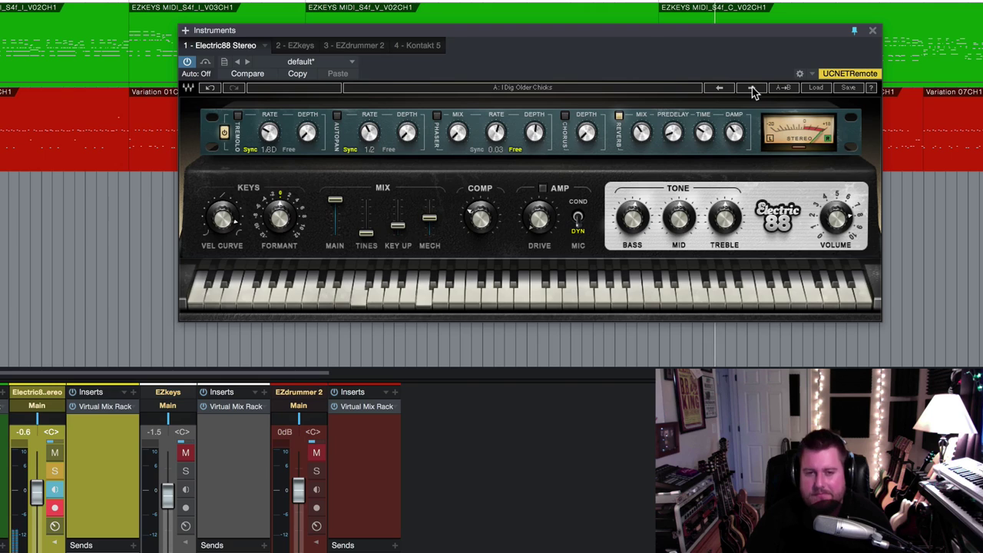
# Continue from Live And Let DIY through Phase keys, then load the Full Reset preset.
pyautogui.click(753, 88)
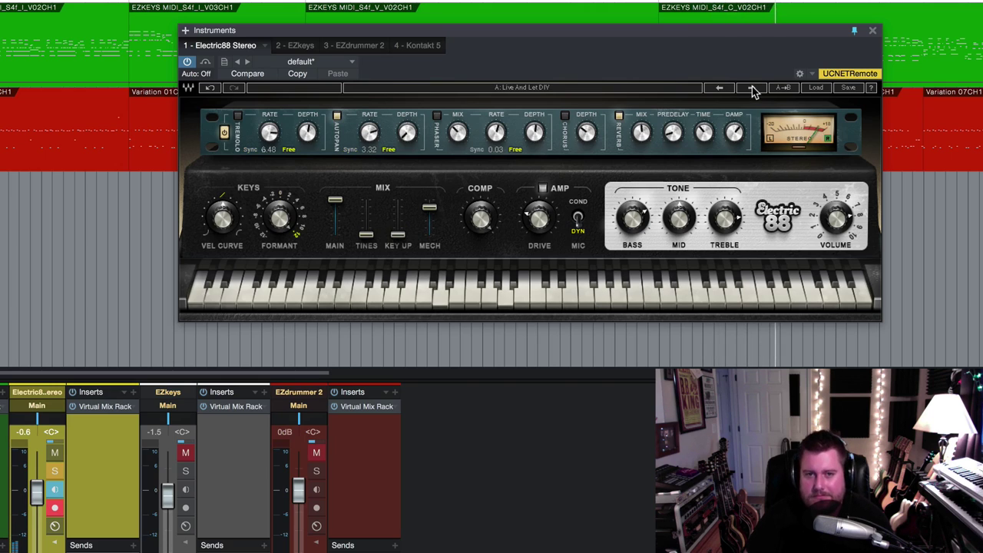
pyautogui.click(753, 88)
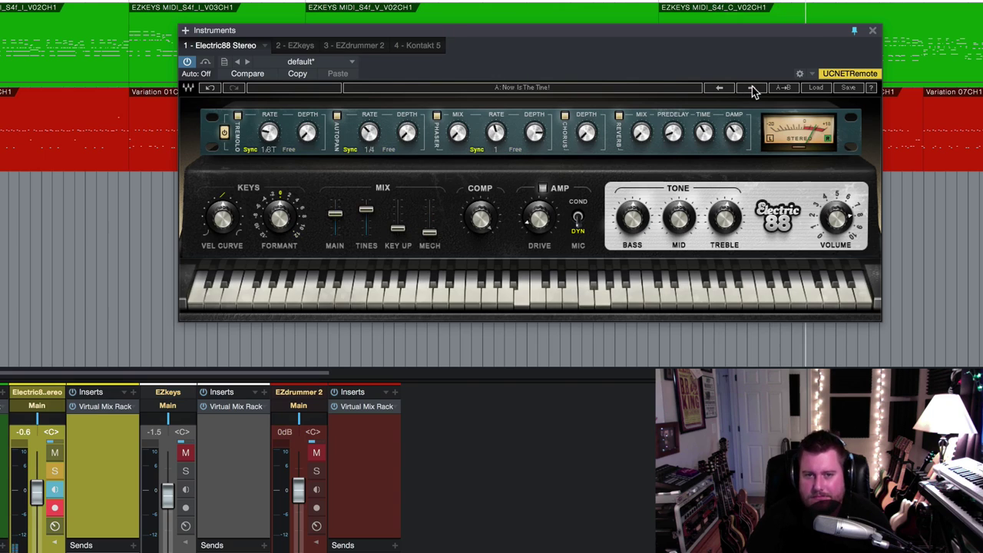
pyautogui.click(753, 89)
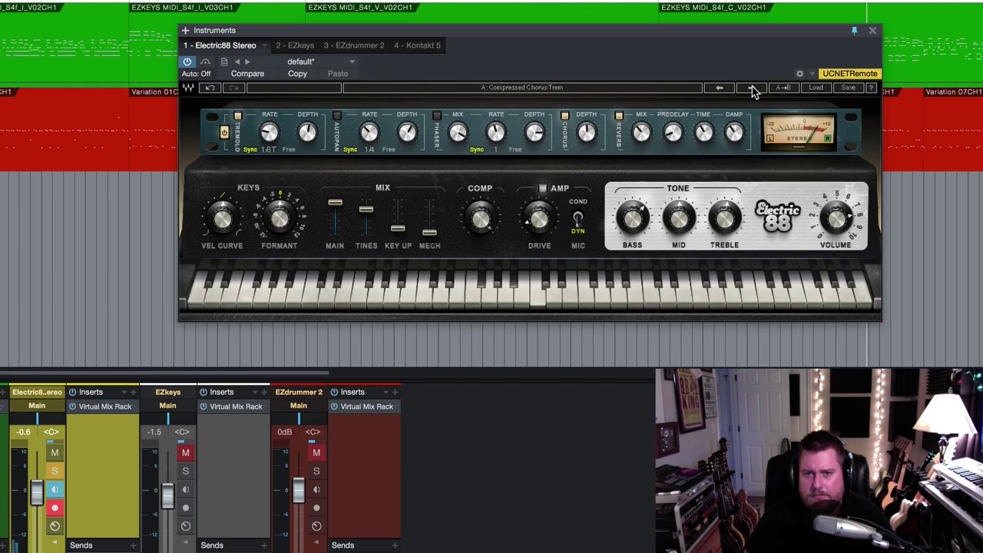
pyautogui.click(753, 88)
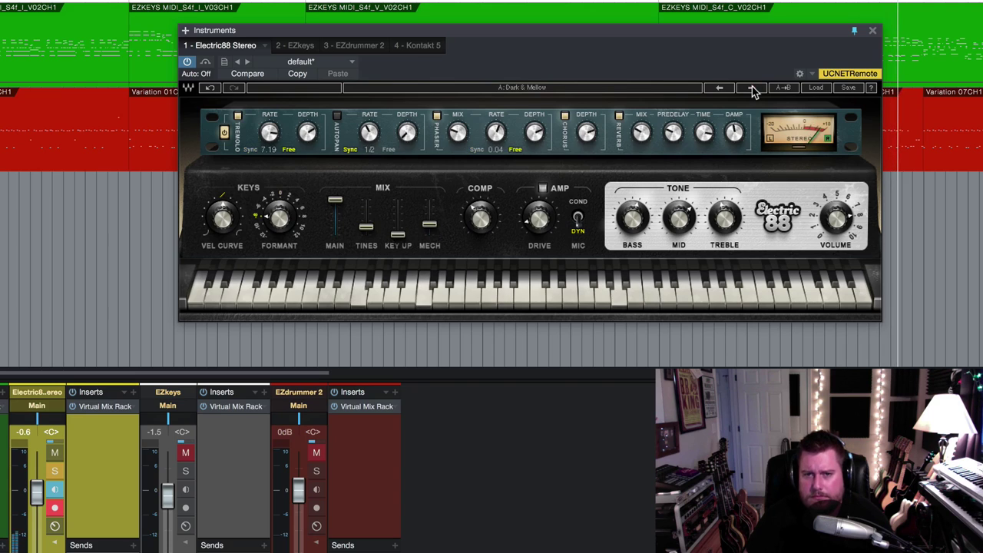
pyautogui.click(753, 88)
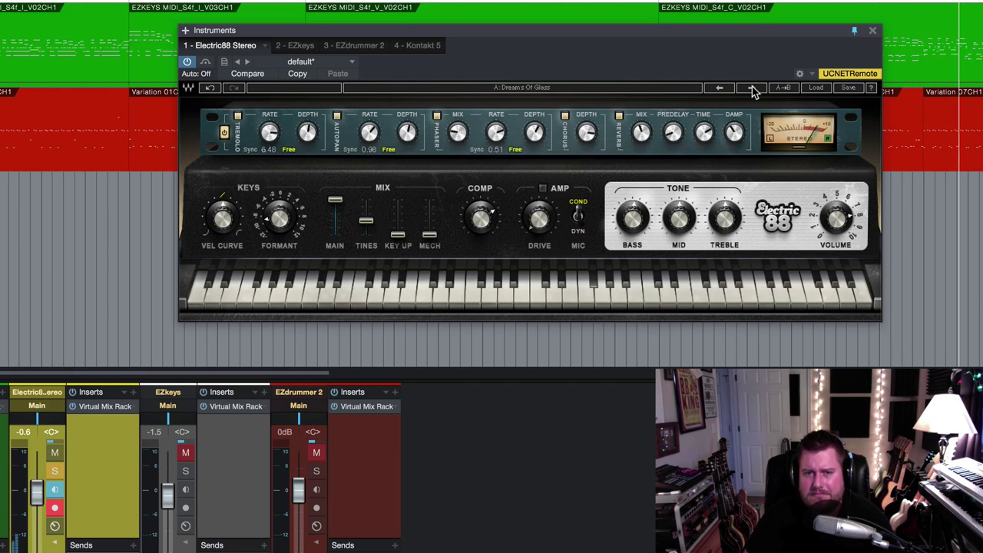
pyautogui.click(753, 89)
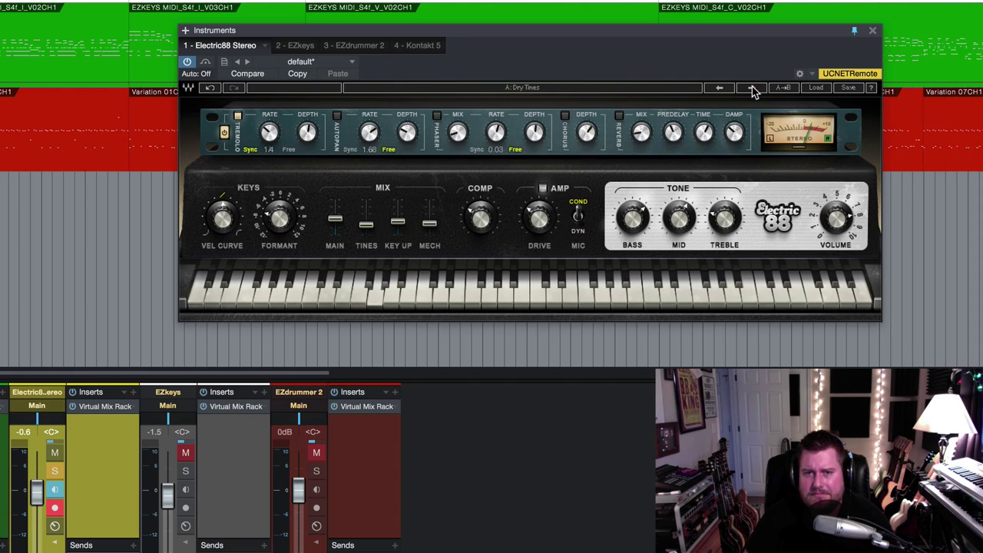
pyautogui.click(753, 89)
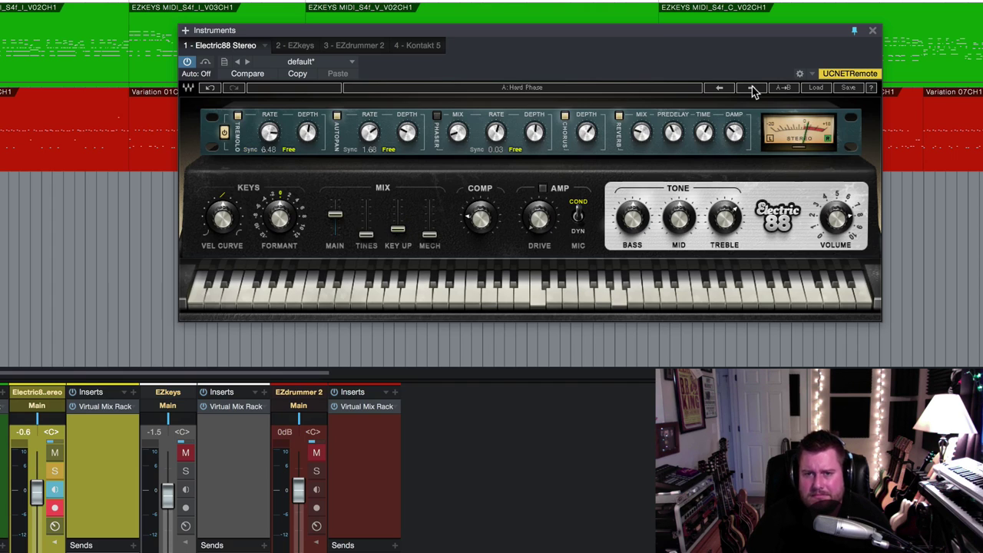
pyautogui.click(753, 89)
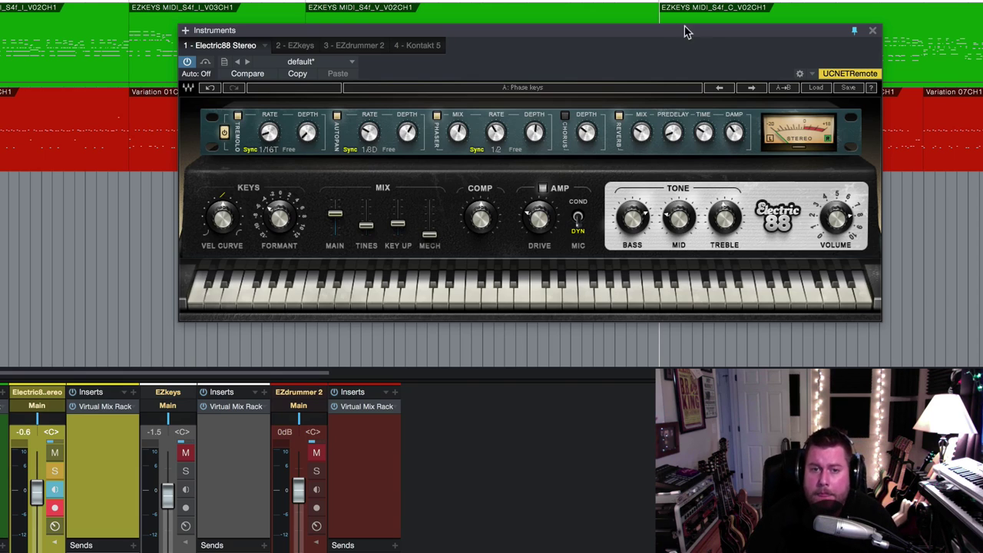
pyautogui.click(816, 88)
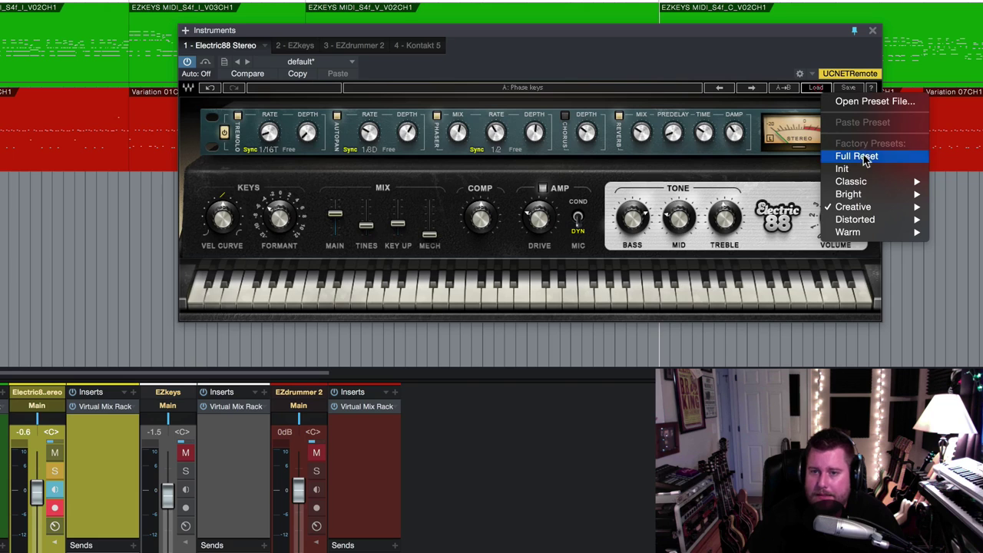
pyautogui.click(886, 159)
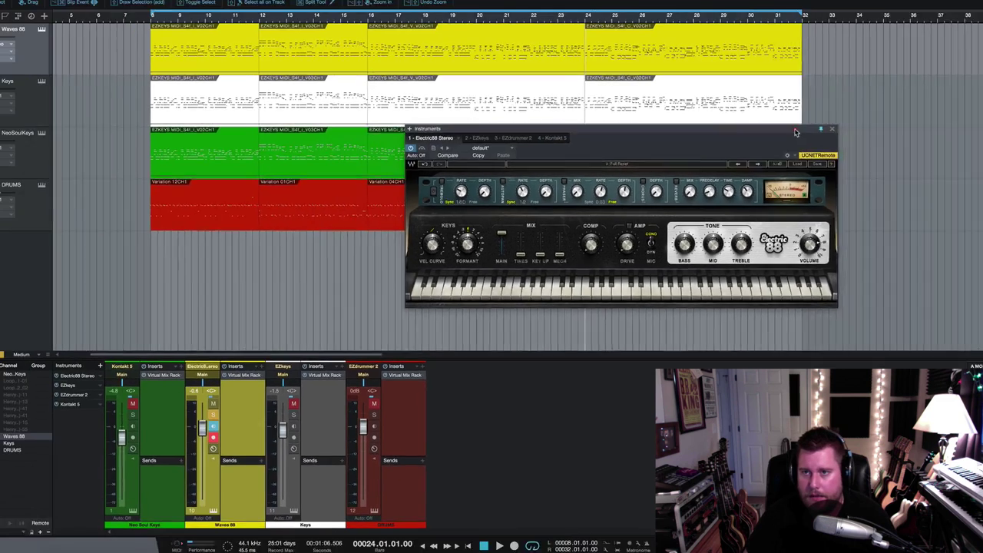
# Move the Electric 88 editor to the top-right and open the EZkeys editor, nudged slightly left.
pyautogui.moveTo(796, 132); pyautogui.dragTo(920, 72)
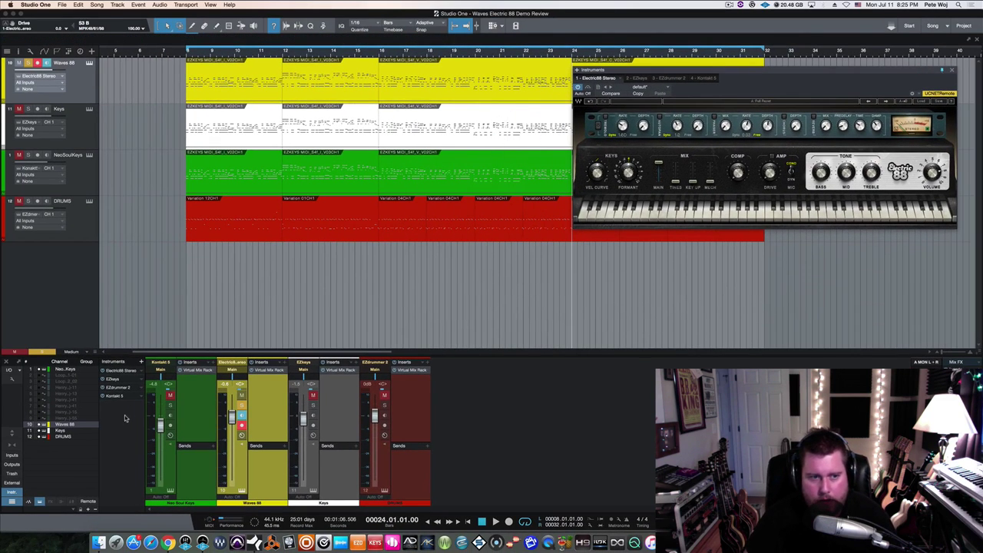
pyautogui.click(113, 380)
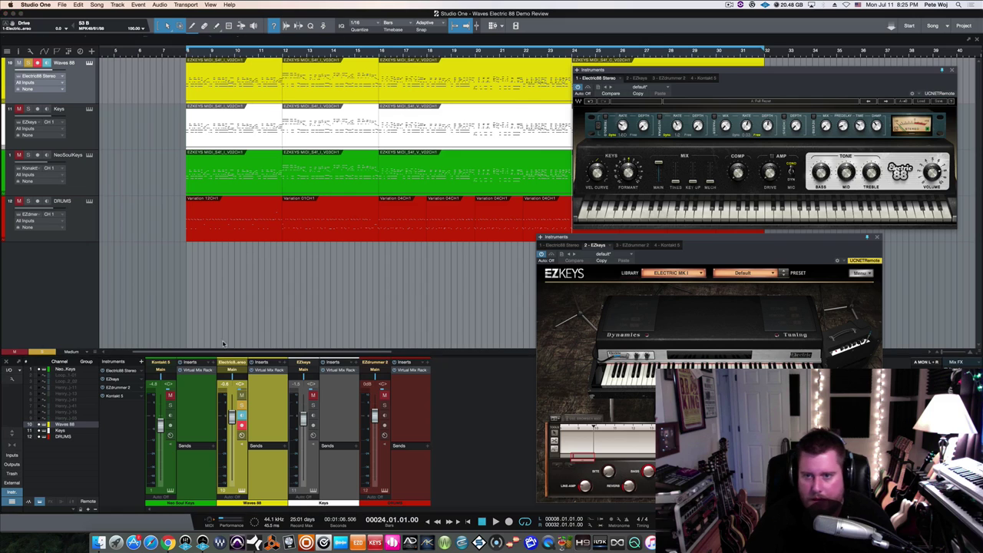
pyautogui.moveTo(732, 240); pyautogui.dragTo(682, 242)
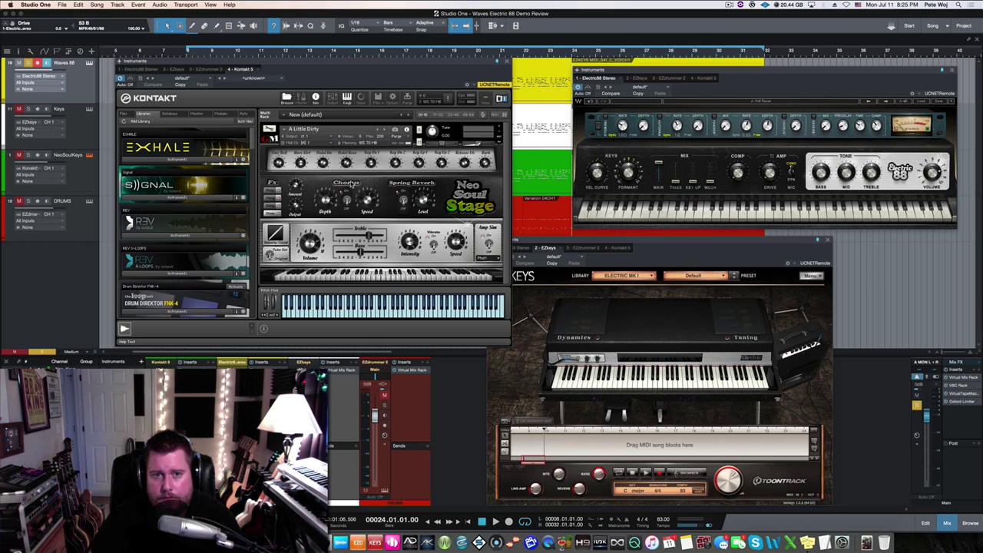
# Nudge the Kontakt editor left and the EZkeys editor right so all three keyboards show.
pyautogui.moveTo(411, 61)
pyautogui.mouseDown()
pyautogui.moveTo(391, 58)
pyautogui.moveTo(399, 60)
pyautogui.mouseUp()
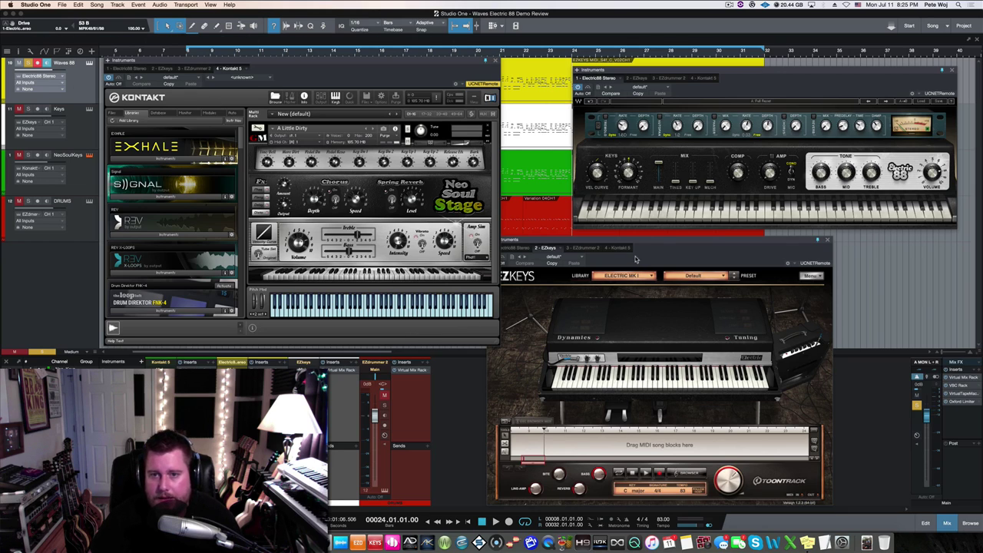
pyautogui.moveTo(656, 242); pyautogui.dragTo(709, 242)
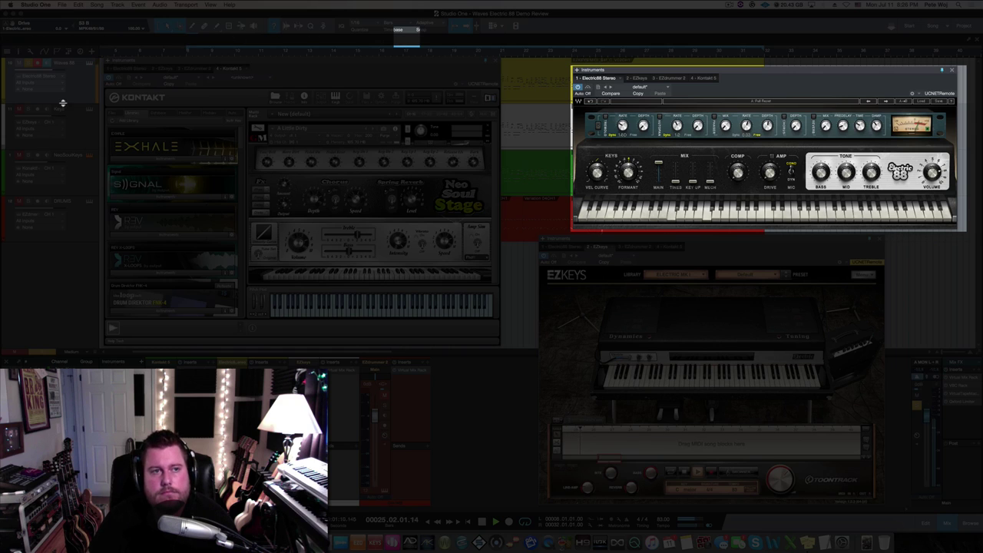
# Set Electric 88 treble to 4.7, enable amp and reverb, then switch to EZkeys on Keys.
pyautogui.click(876, 177)
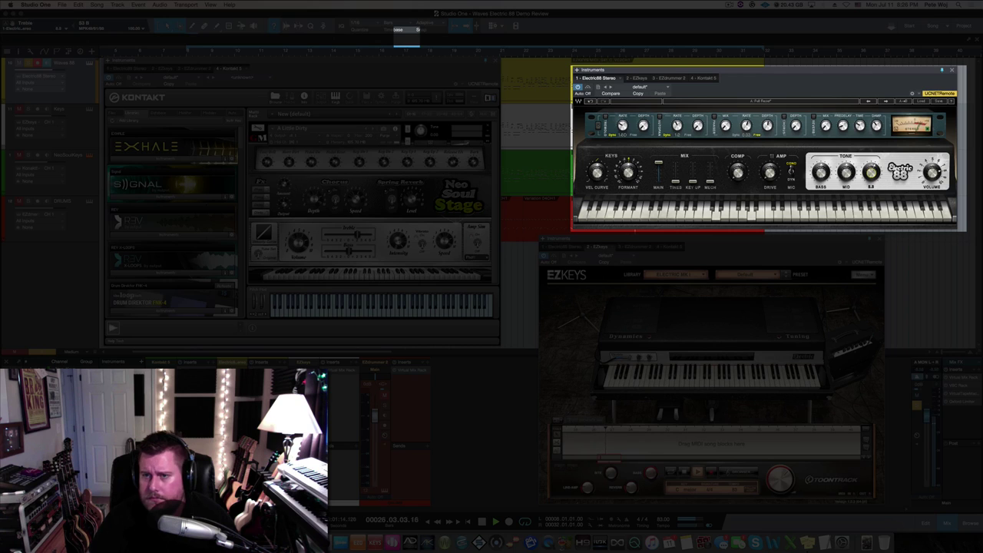
pyautogui.click(773, 158)
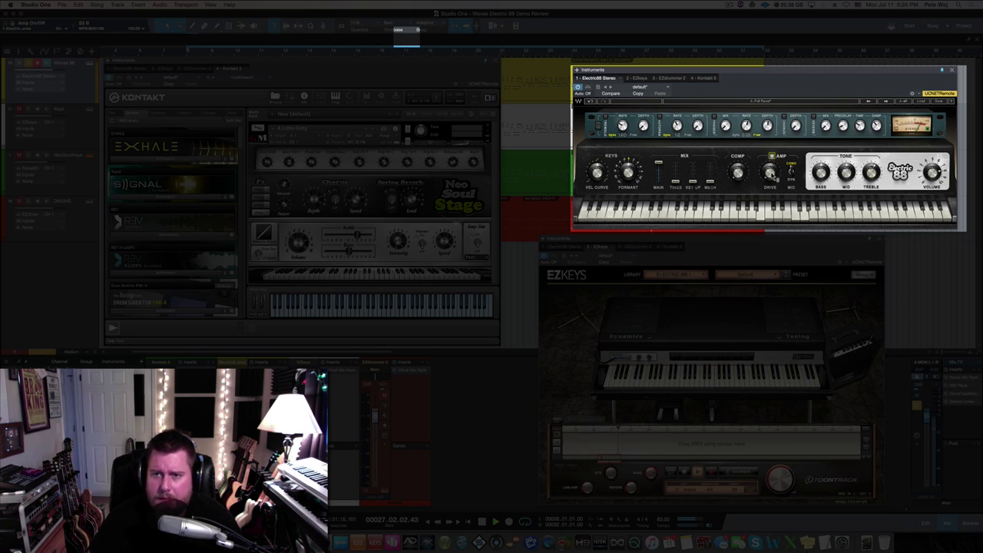
pyautogui.click(772, 173)
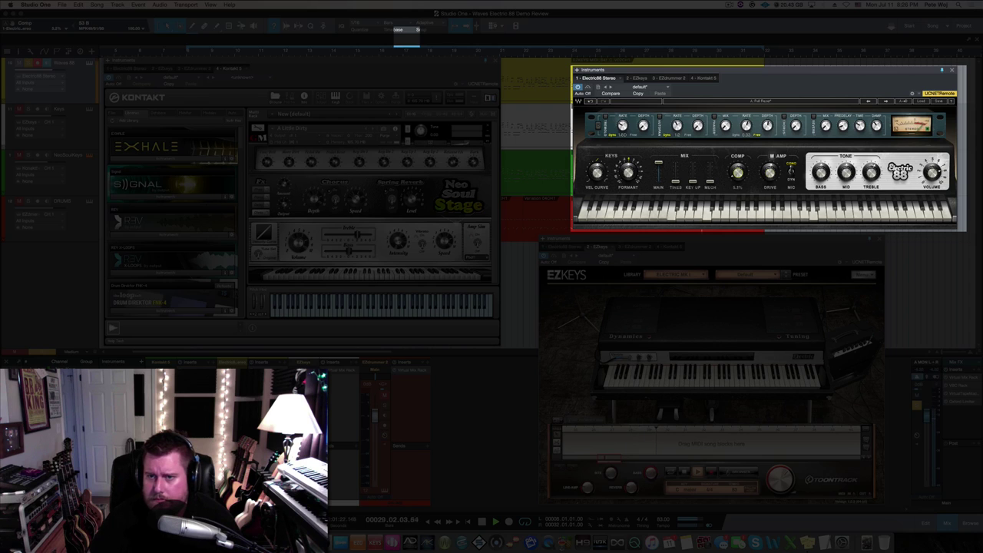
pyautogui.click(813, 117)
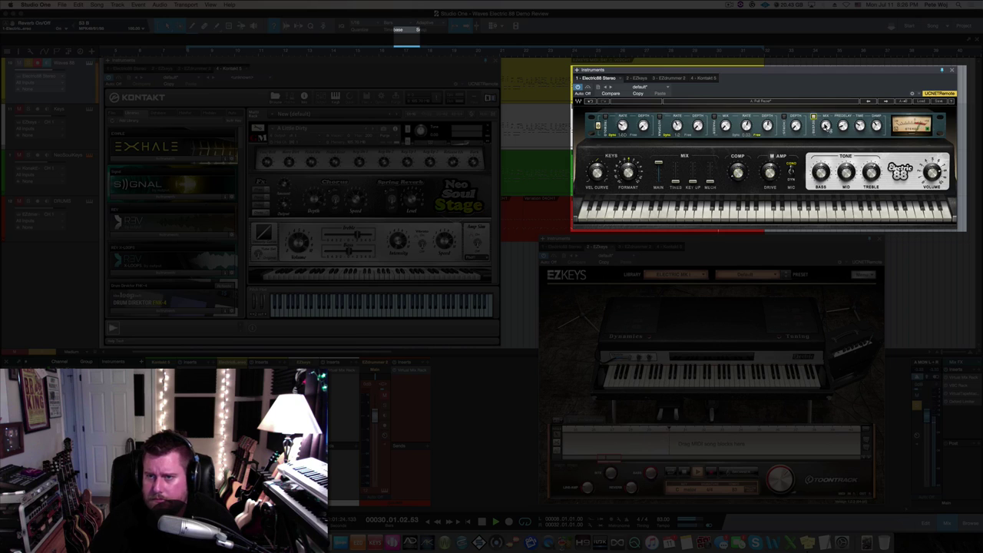
pyautogui.click(826, 125)
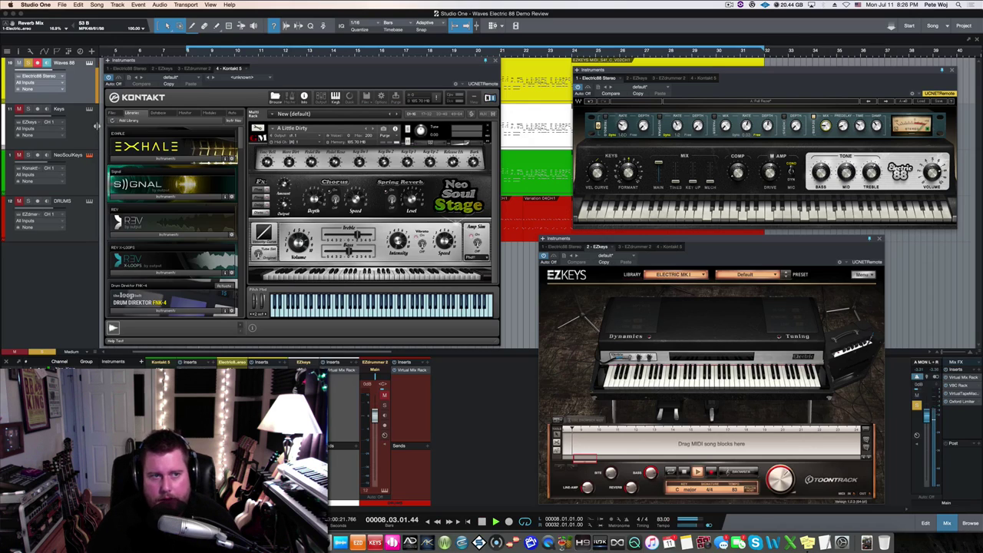
pyautogui.click(87, 130)
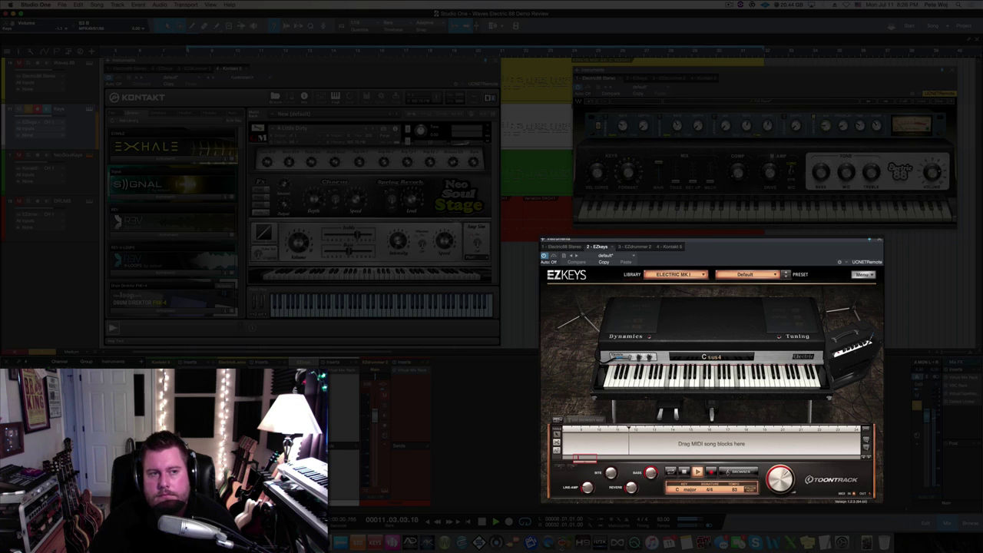
# During playback switch between Kontakt, Electric 88 and EZkeys, finishing on the Kontakt Neo Soul Keys.
pyautogui.click(84, 185)
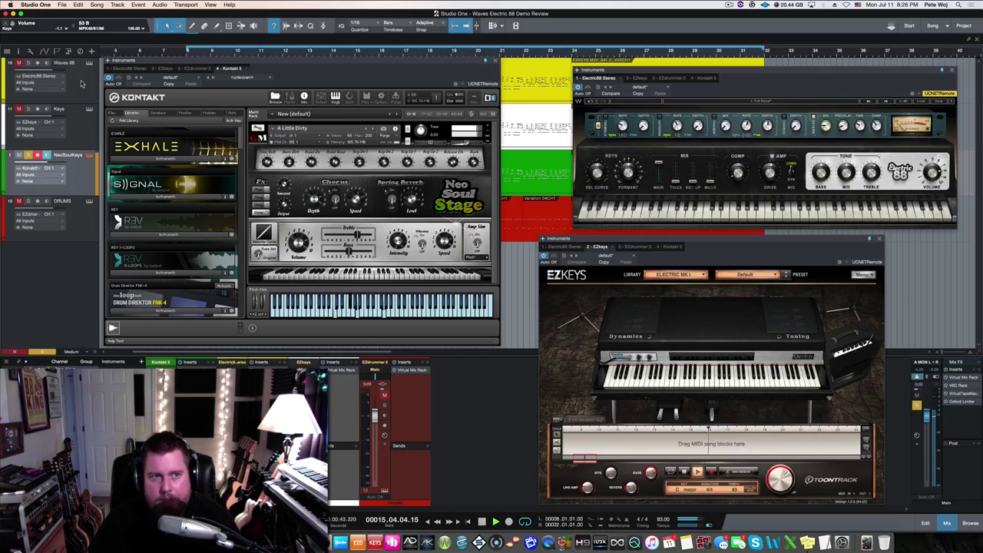
pyautogui.click(81, 83)
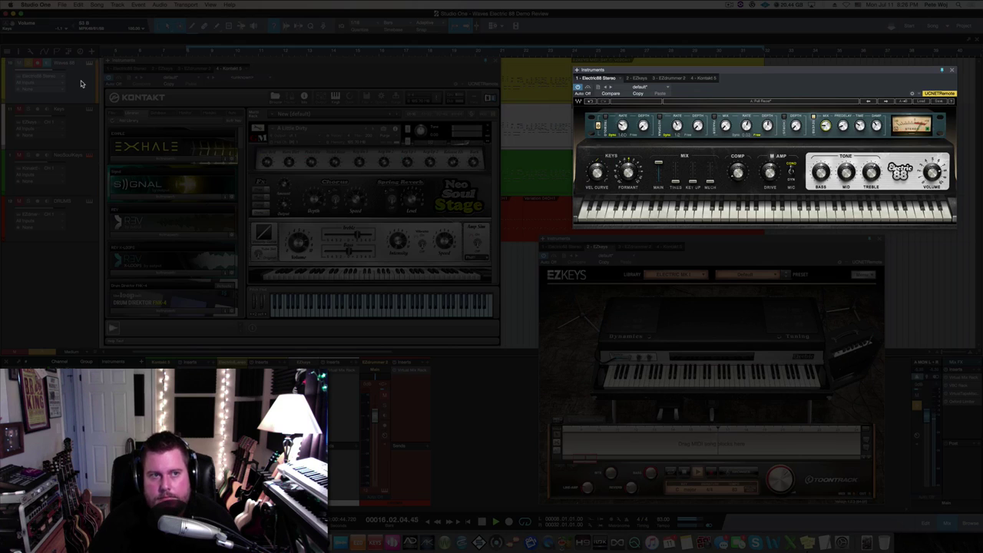
pyautogui.click(876, 175)
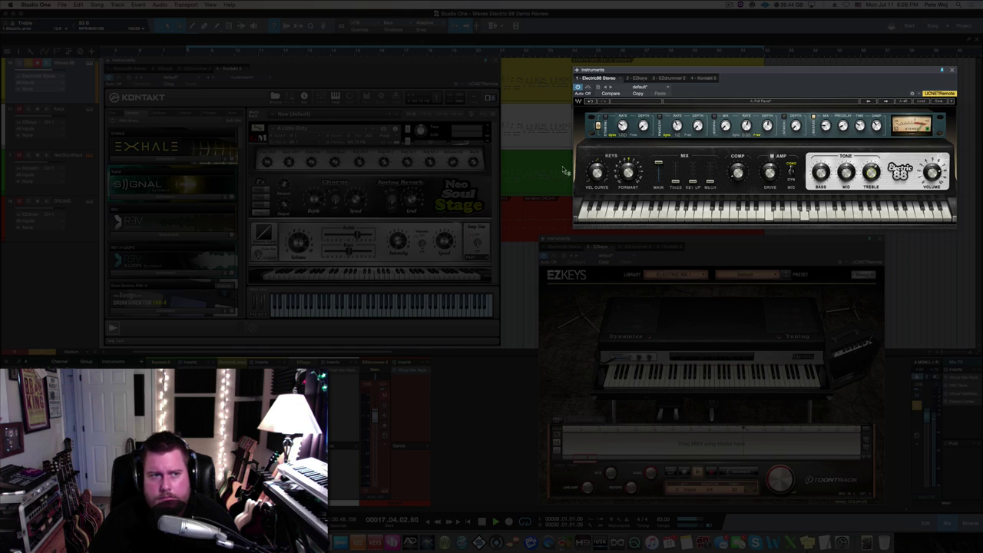
pyautogui.click(82, 129)
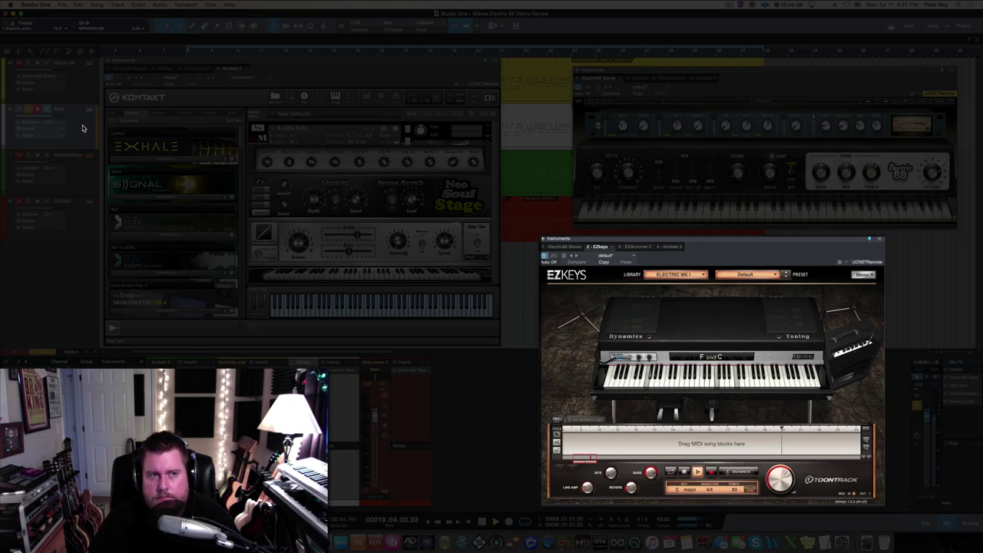
pyautogui.click(84, 178)
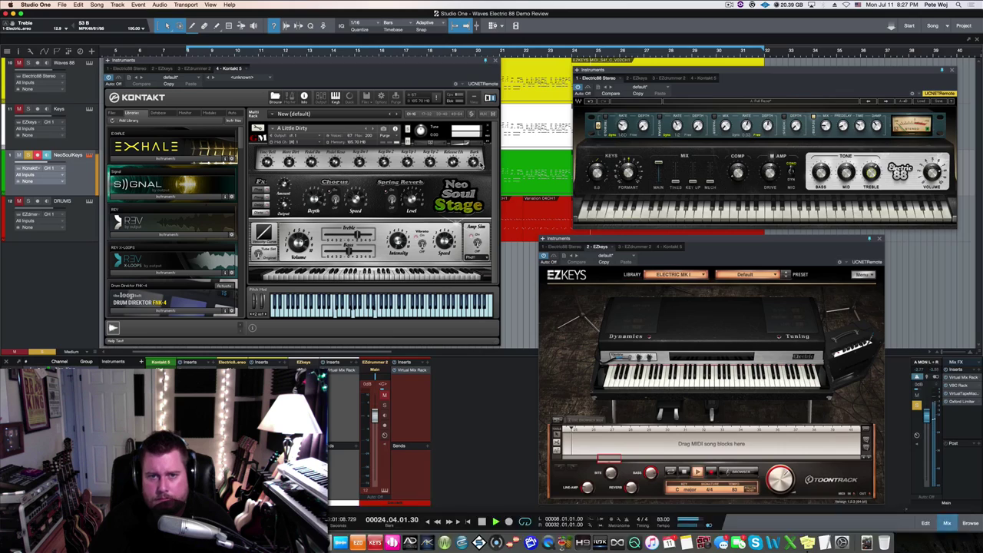
# Stop playback and remove Kontakt's current instrument without saving its changes.
pyautogui.press('space')
pyautogui.click(489, 128)
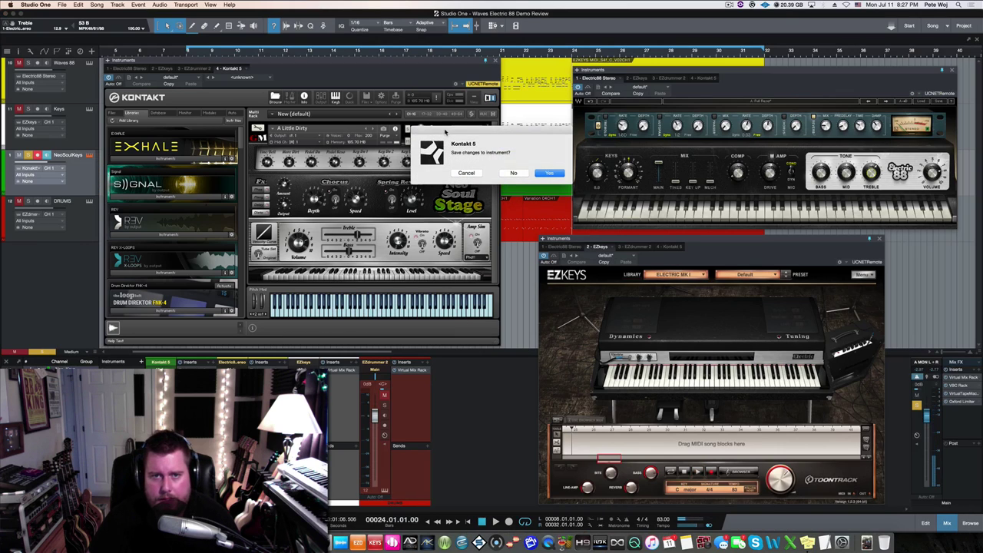
pyautogui.click(513, 172)
# Load the Neo-Soul Keys patch '00 AMAZING TINES!' into Kontakt.
pyautogui.scroll(-15, 186, 179)
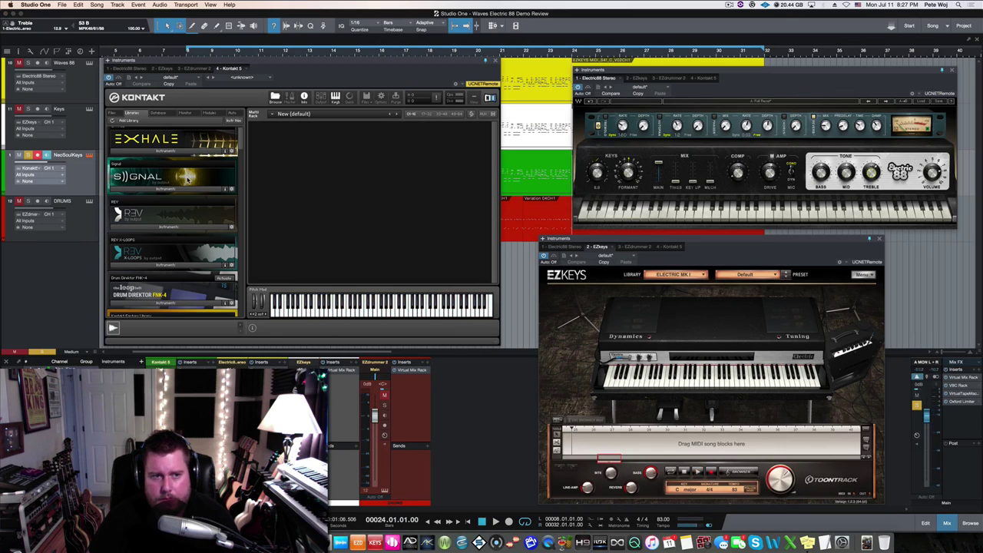
pyautogui.scroll(-10, 187, 179)
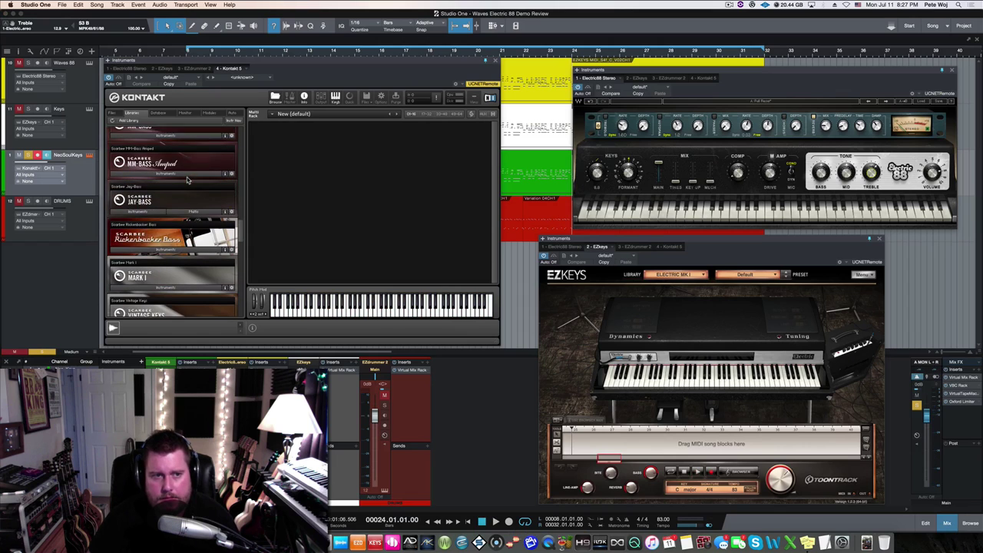
pyautogui.click(187, 214)
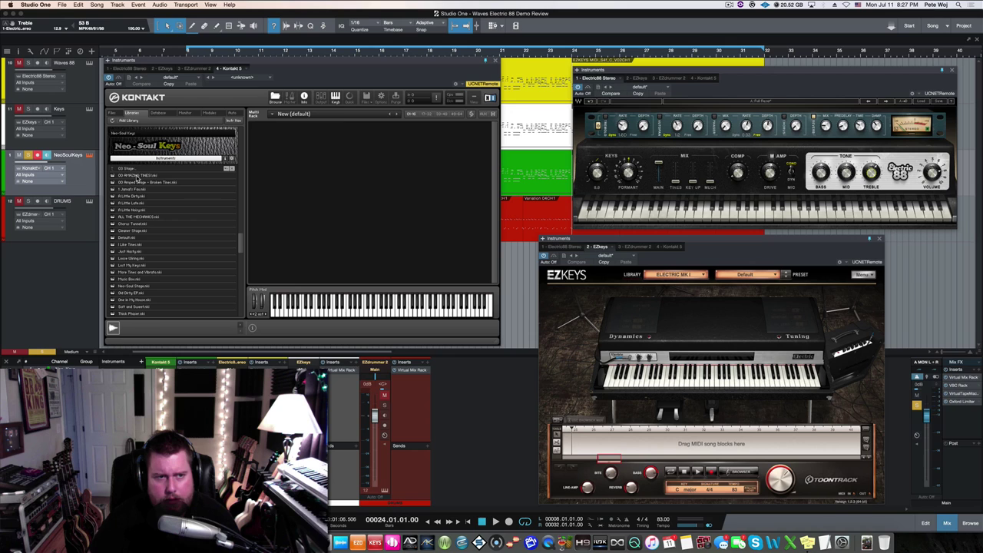
pyautogui.doubleClick(137, 176)
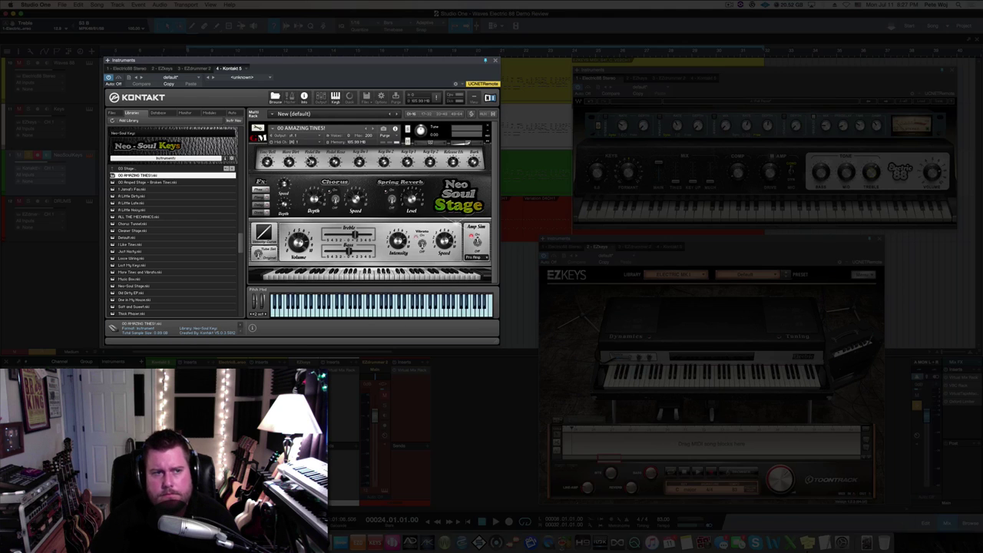
# Step Kontakt to the Amped Stage - Broken Tines patch and compare it with EZkeys and Electric 88.
pyautogui.click(374, 129)
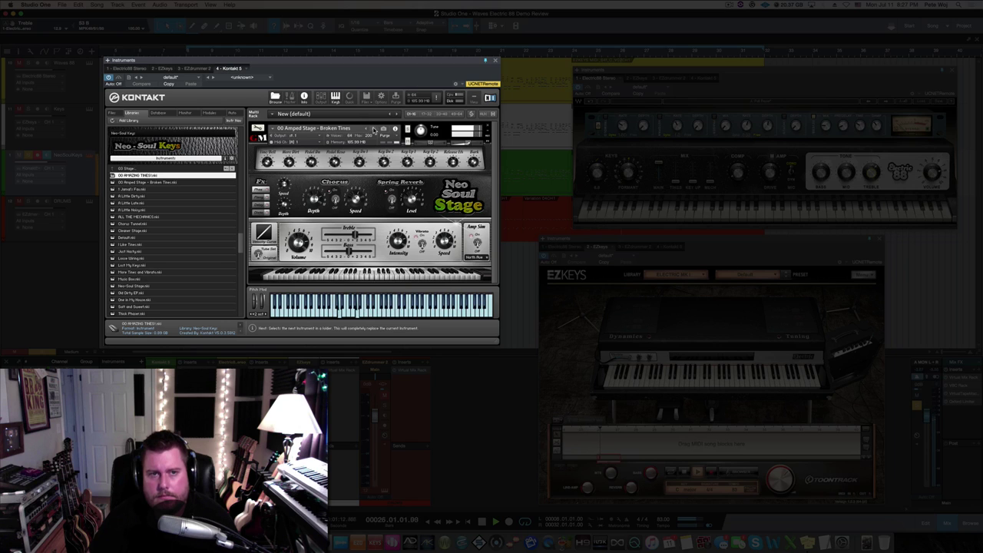
pyautogui.click(77, 135)
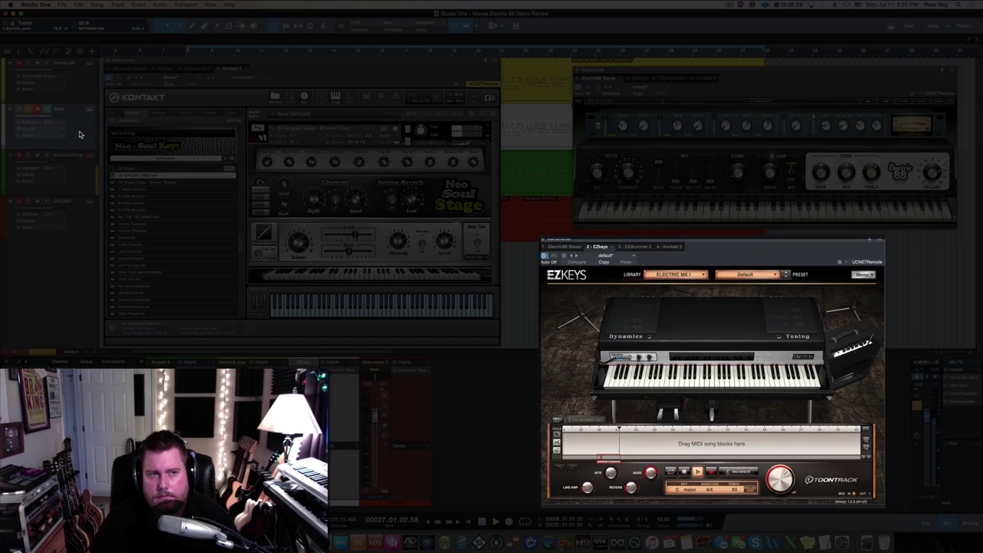
pyautogui.click(83, 87)
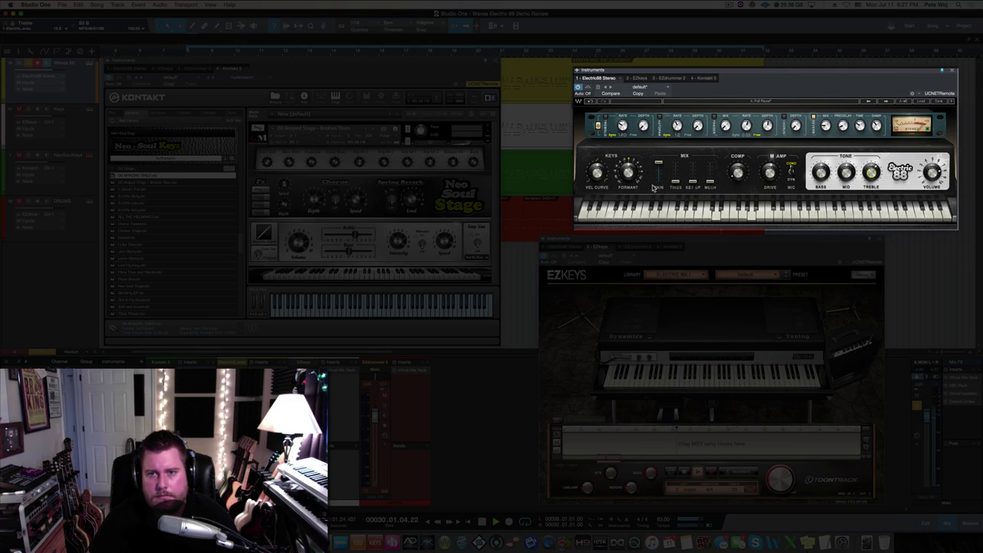
# Raise the Electric 88's tines and key-up levels and boost treble to 26.4, then switch to EZkeys.
pyautogui.moveTo(676, 187); pyautogui.dragTo(676, 185)
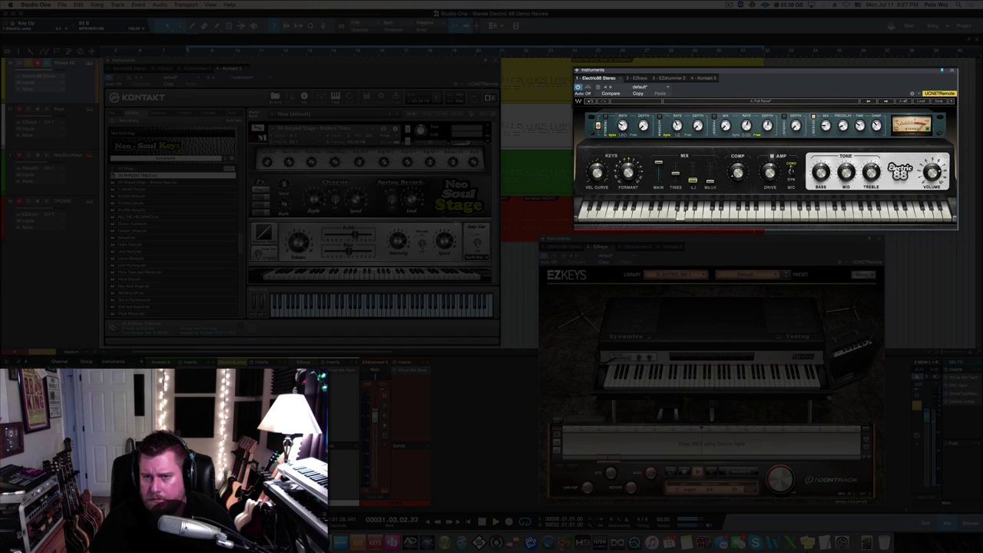
pyautogui.moveTo(711, 185); pyautogui.dragTo(740, 171)
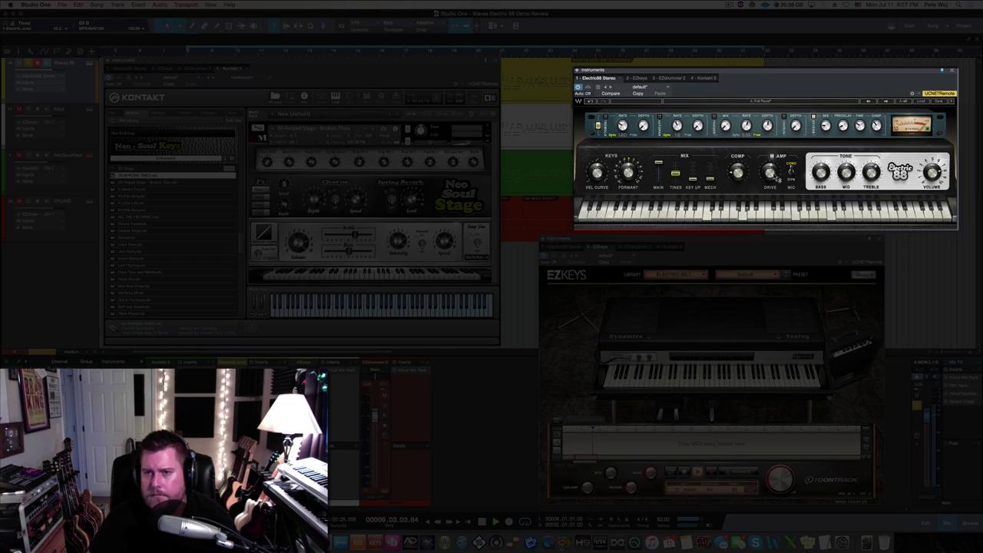
pyautogui.moveTo(872, 176); pyautogui.dragTo(871, 171)
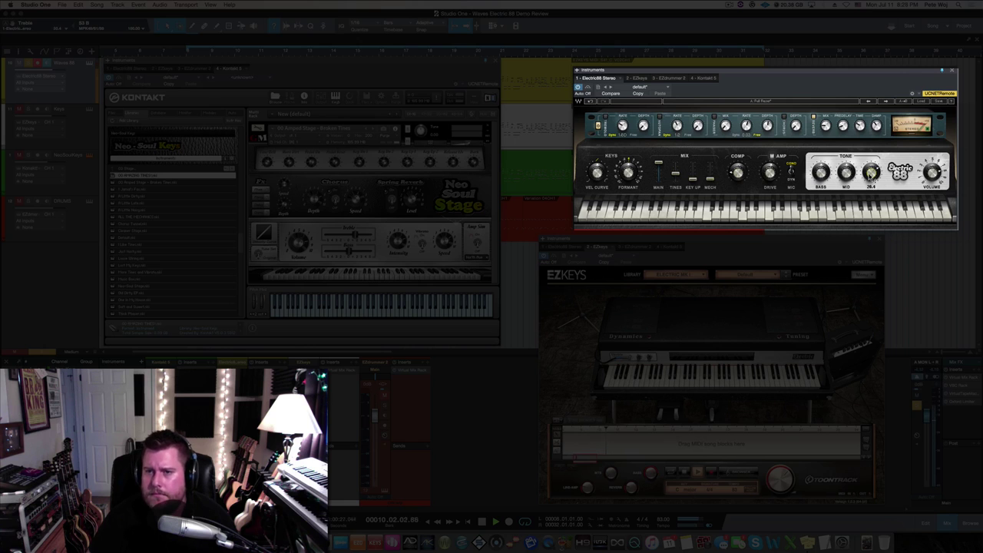
pyautogui.click(59, 110)
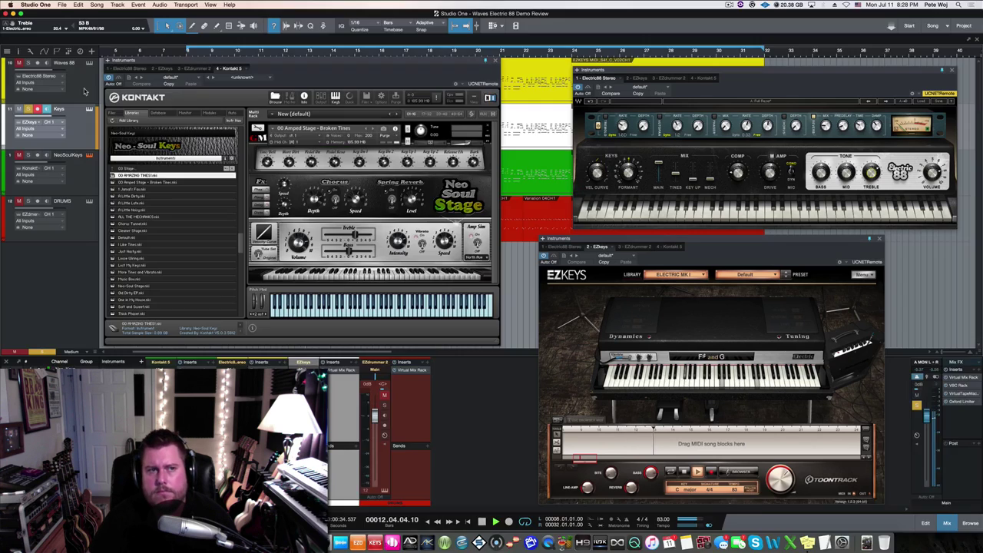
# With the Waves 88 track selected, solo the EZdrummer 2 channel and start playback.
pyautogui.click(84, 92)
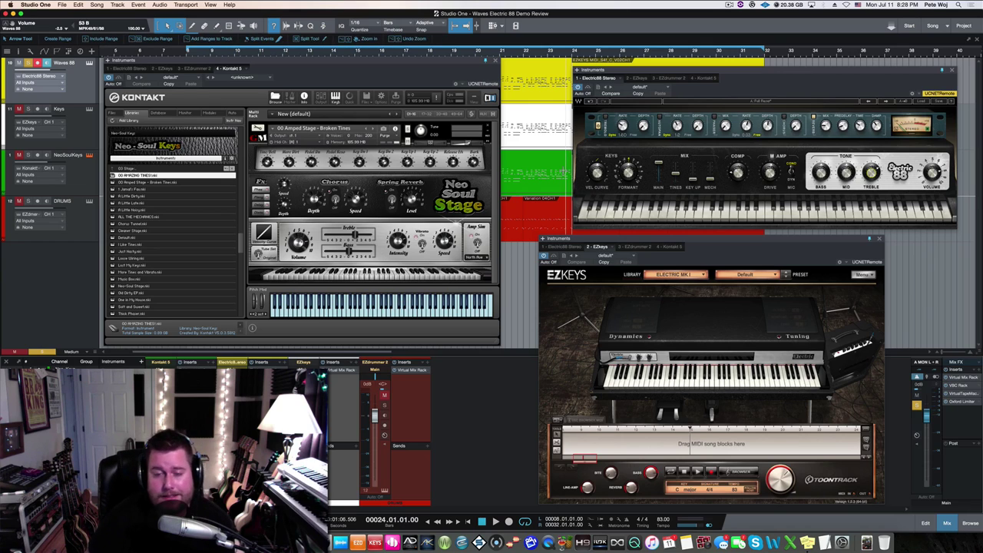
pyautogui.click(385, 405)
pyautogui.press('space')
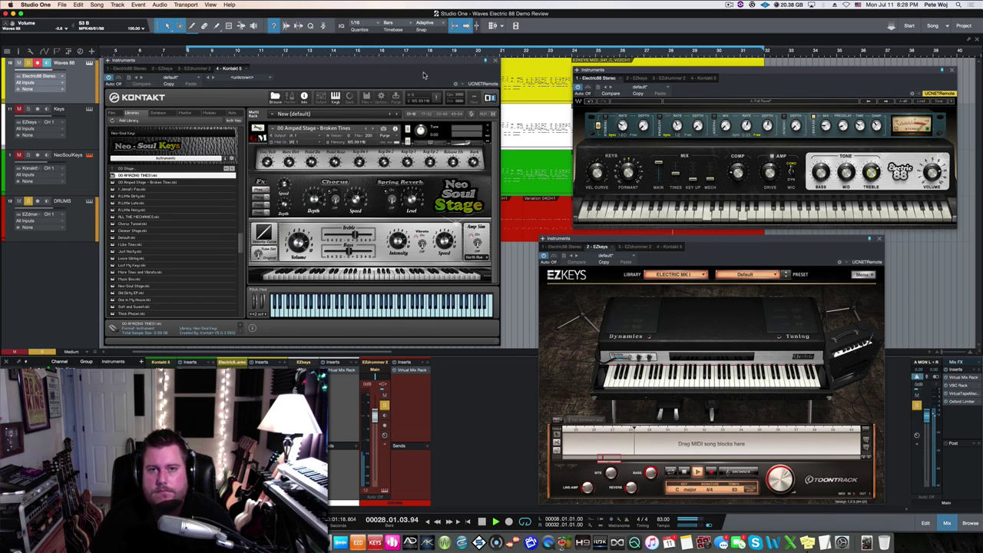
# Close the Kontakt and EZkeys plugin windows and move the Electric 88 window down and left.
pyautogui.click(495, 60)
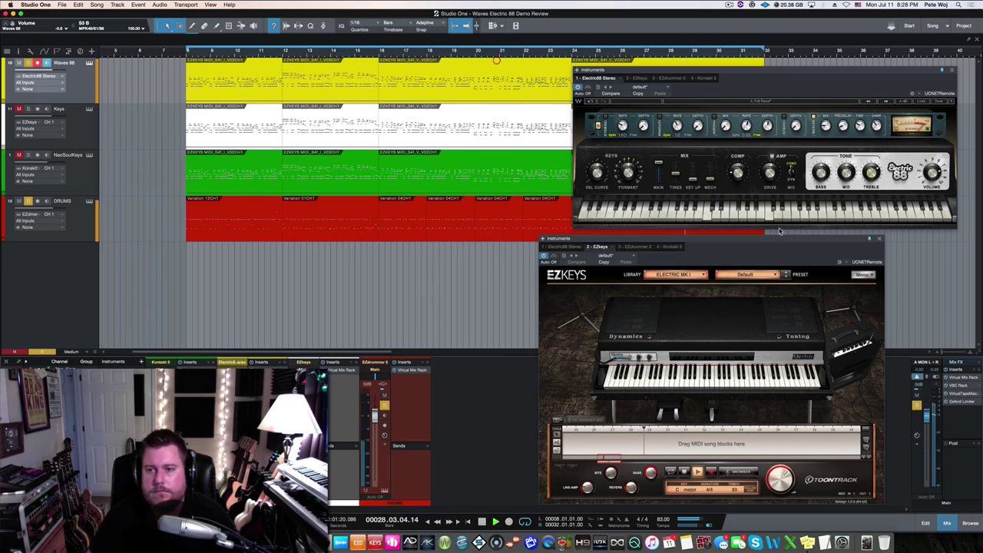
pyautogui.click(880, 239)
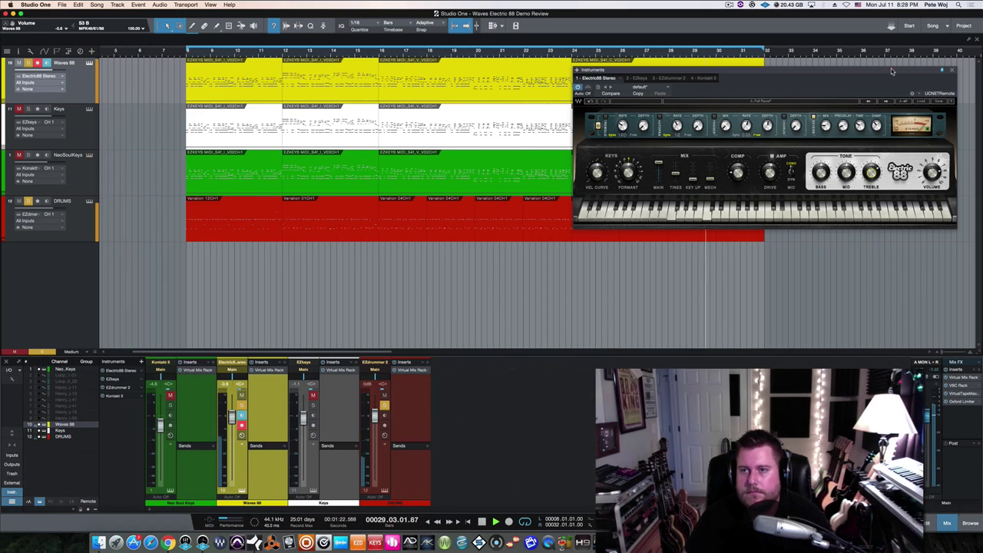
pyautogui.moveTo(891, 69); pyautogui.dragTo(558, 165)
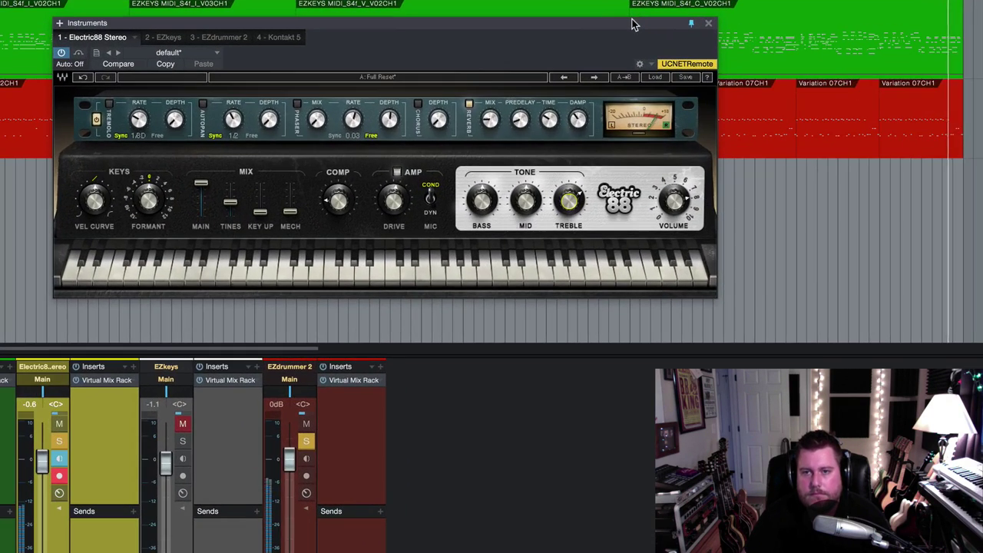